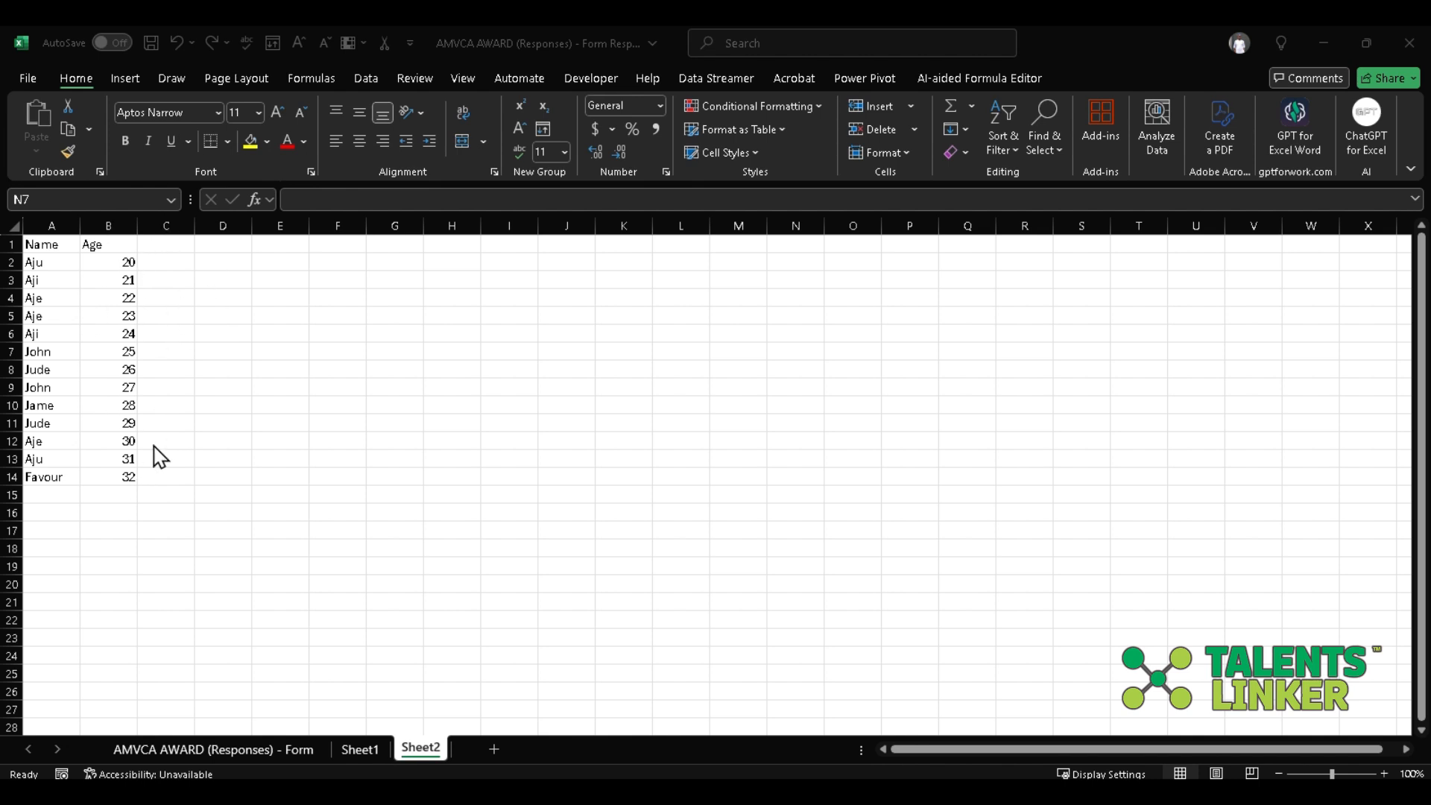
# Try to remove duplicate rows from the Sheet2 data, matching on both the Name and Age columns.
pyautogui.click(13, 223)
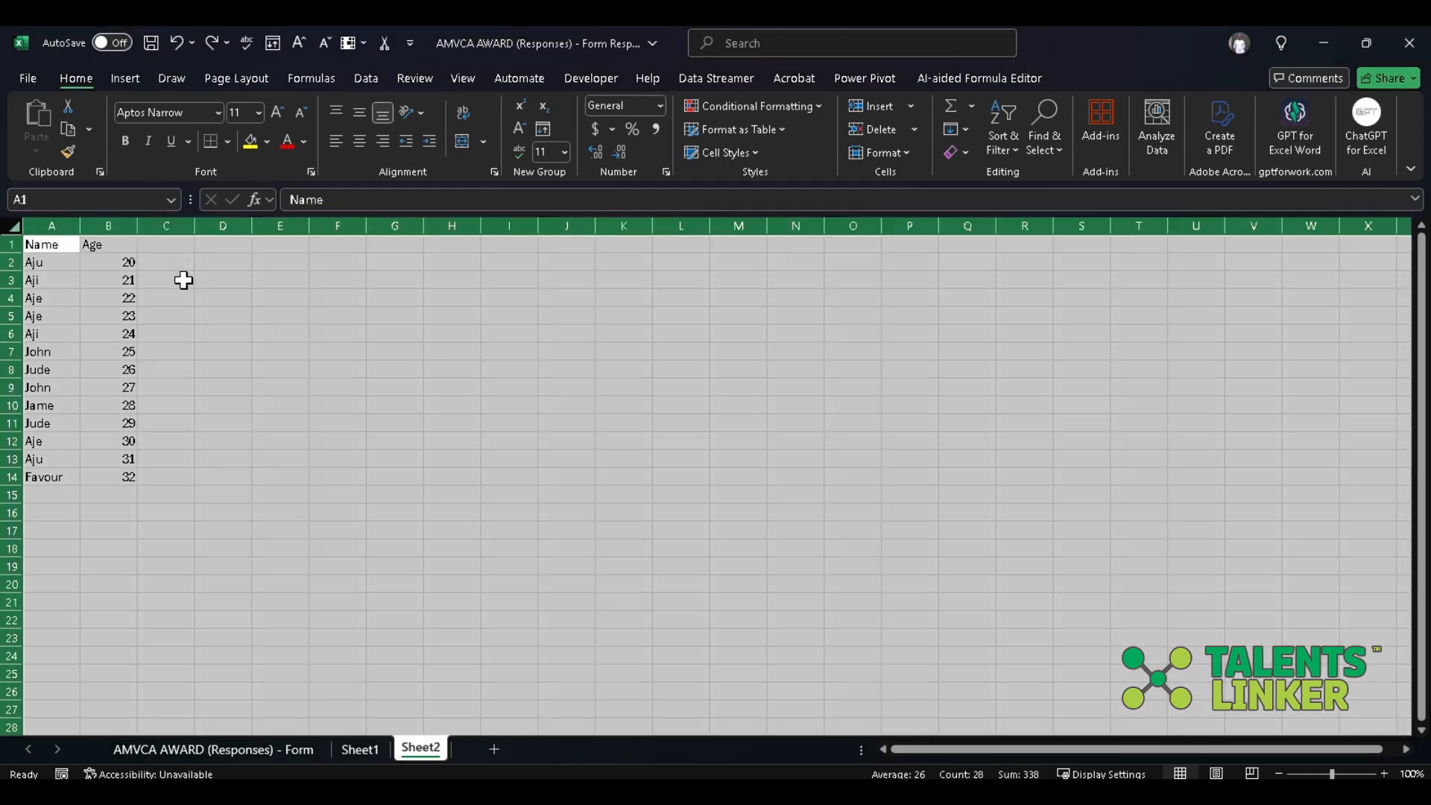
pyautogui.click(365, 78)
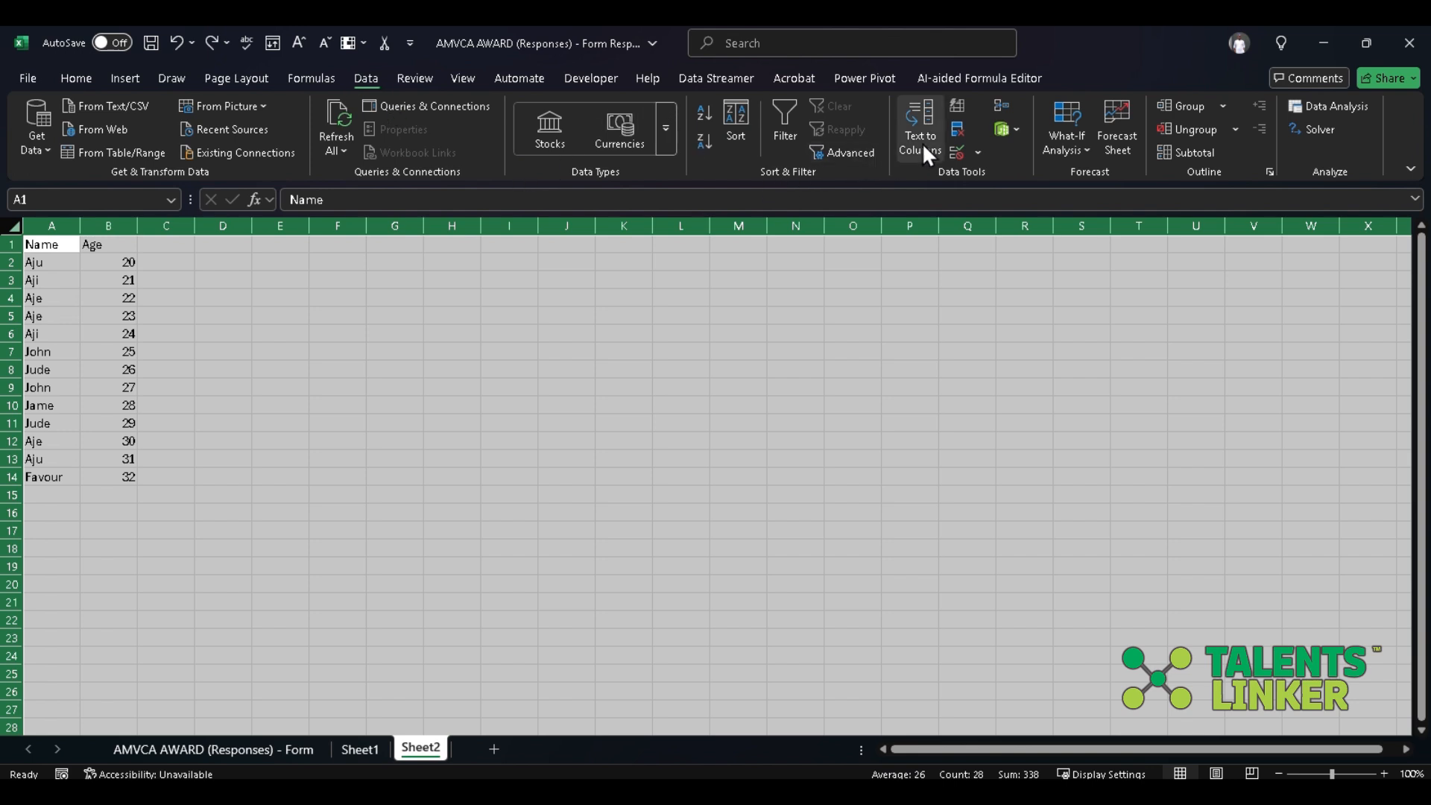
pyautogui.click(963, 132)
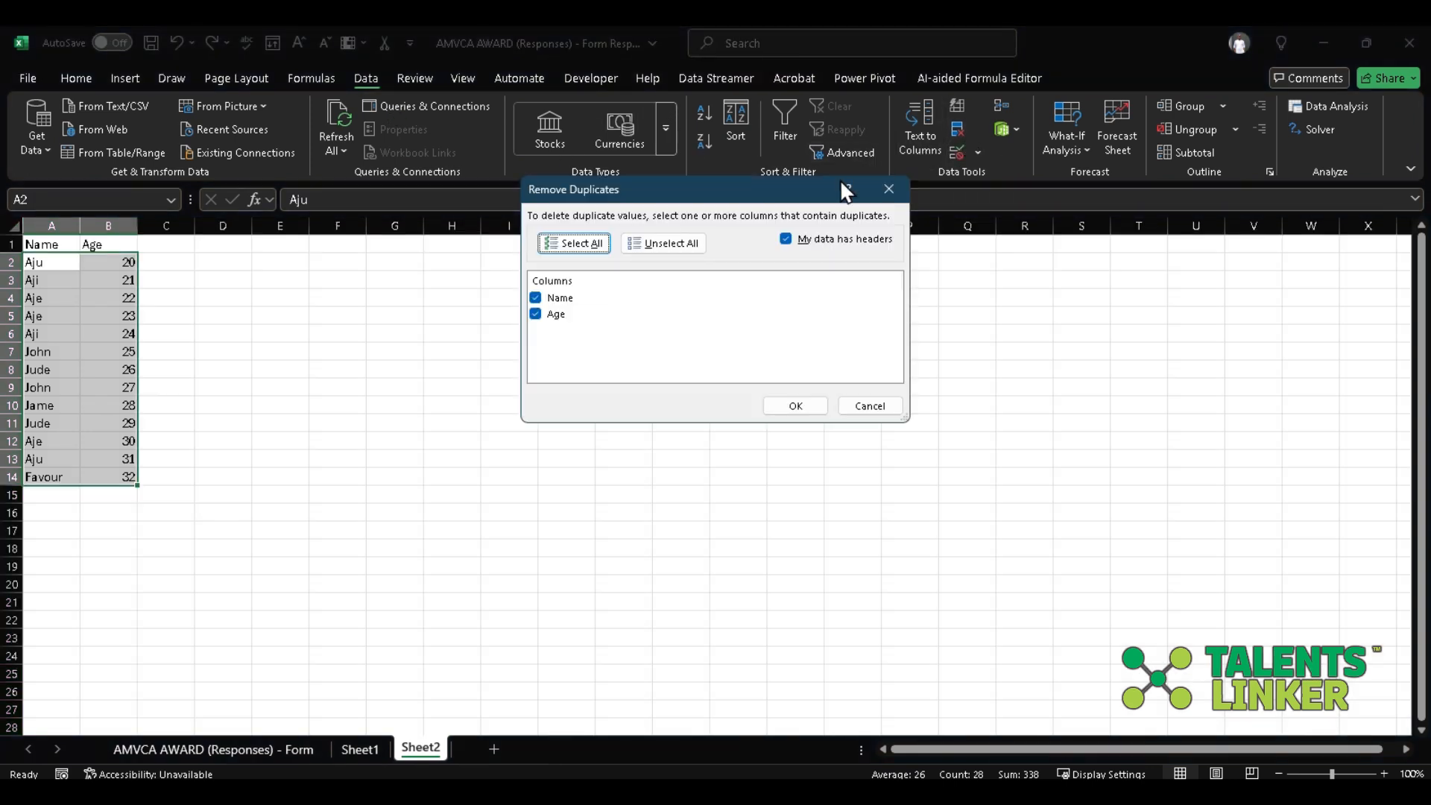
pyautogui.click(554, 304)
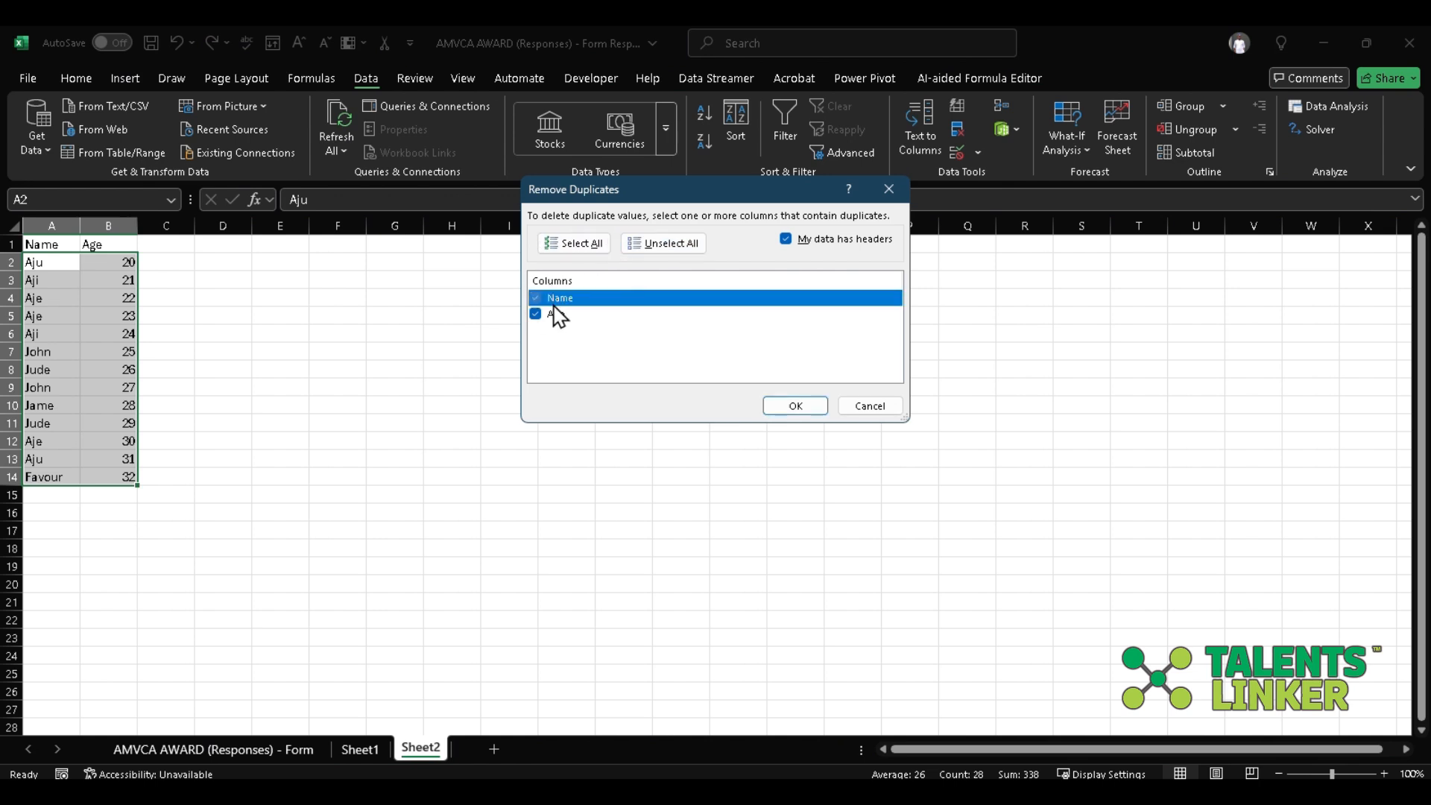
pyautogui.click(554, 303)
pyautogui.click(566, 301)
pyautogui.click(558, 315)
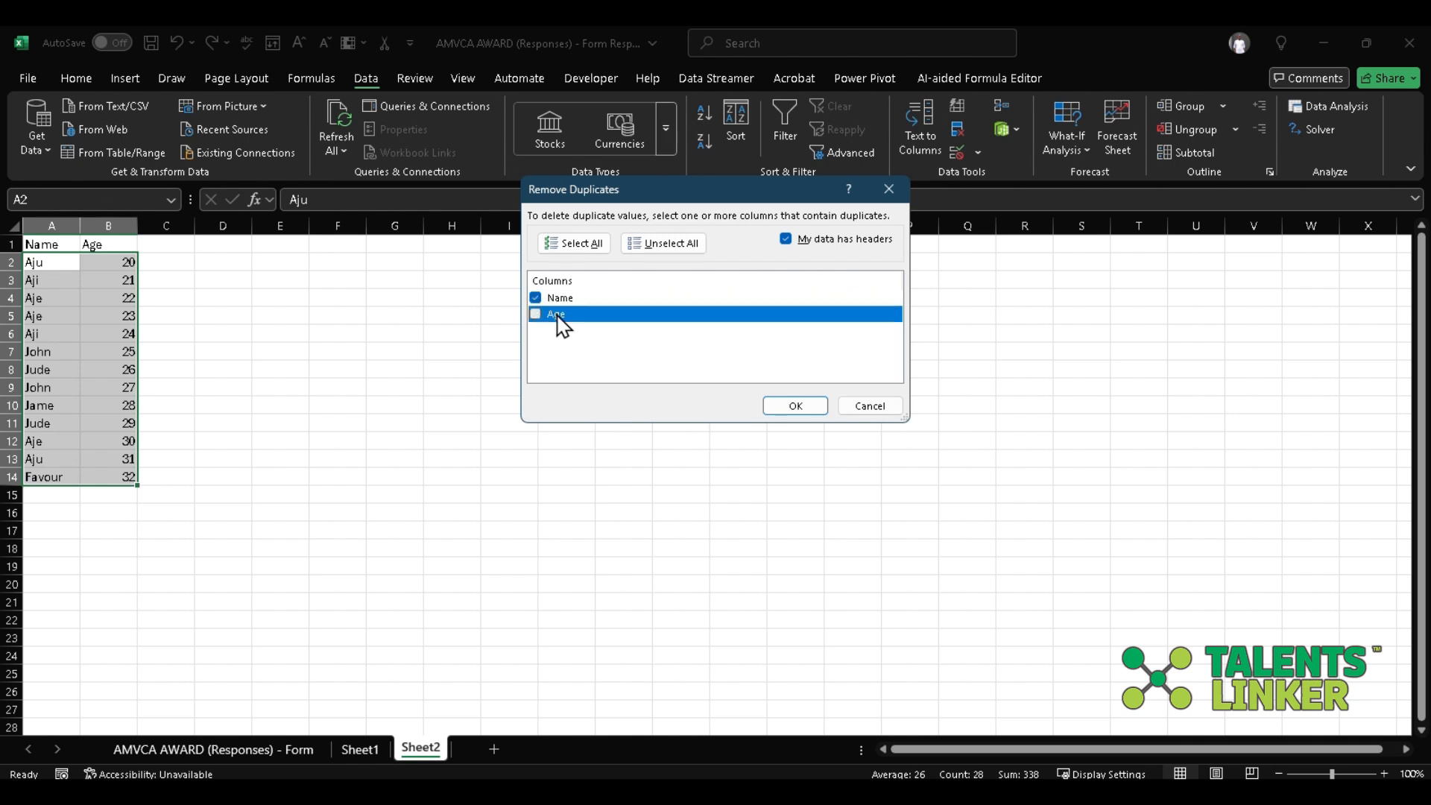
pyautogui.click(557, 315)
pyautogui.click(558, 304)
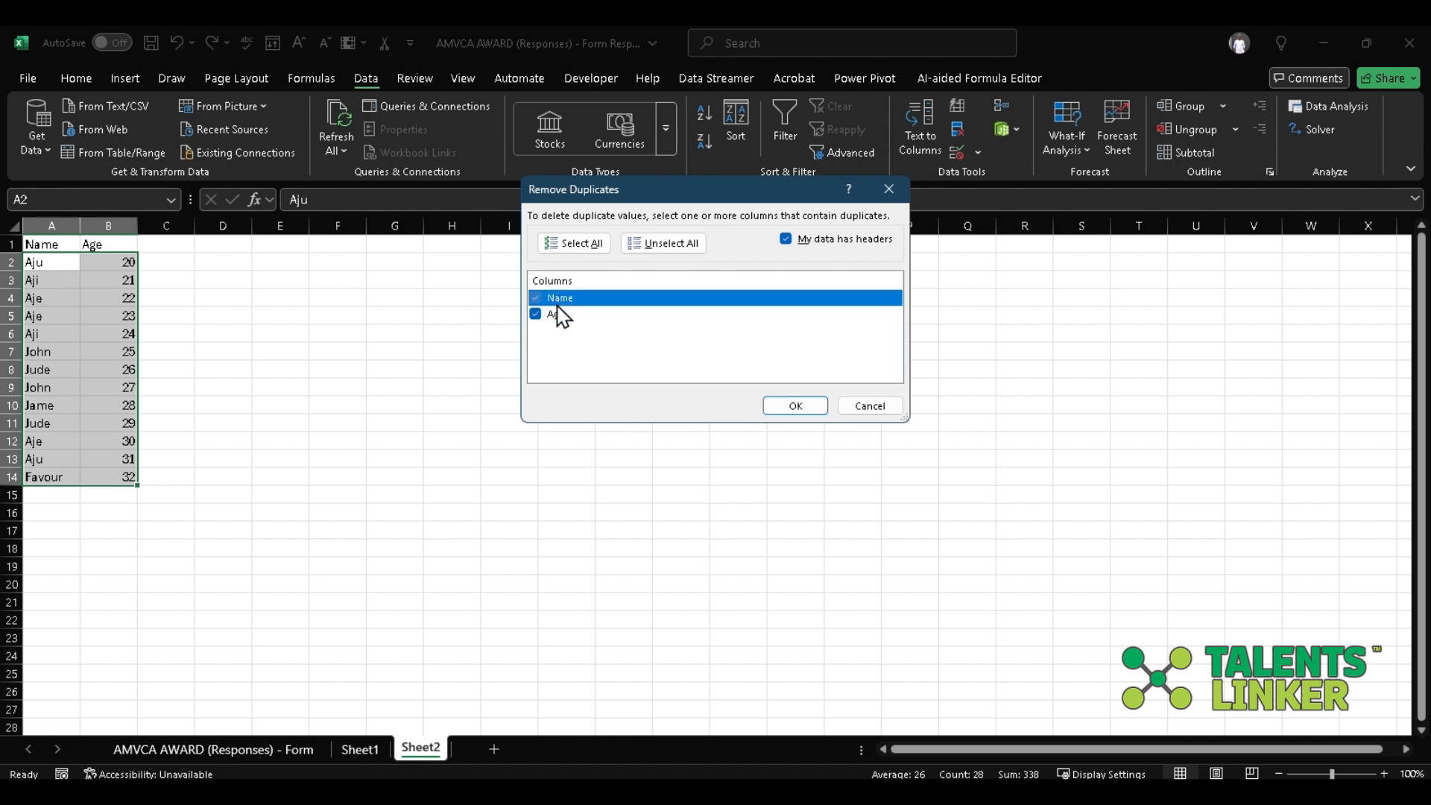
pyautogui.press('space')
pyautogui.click(792, 406)
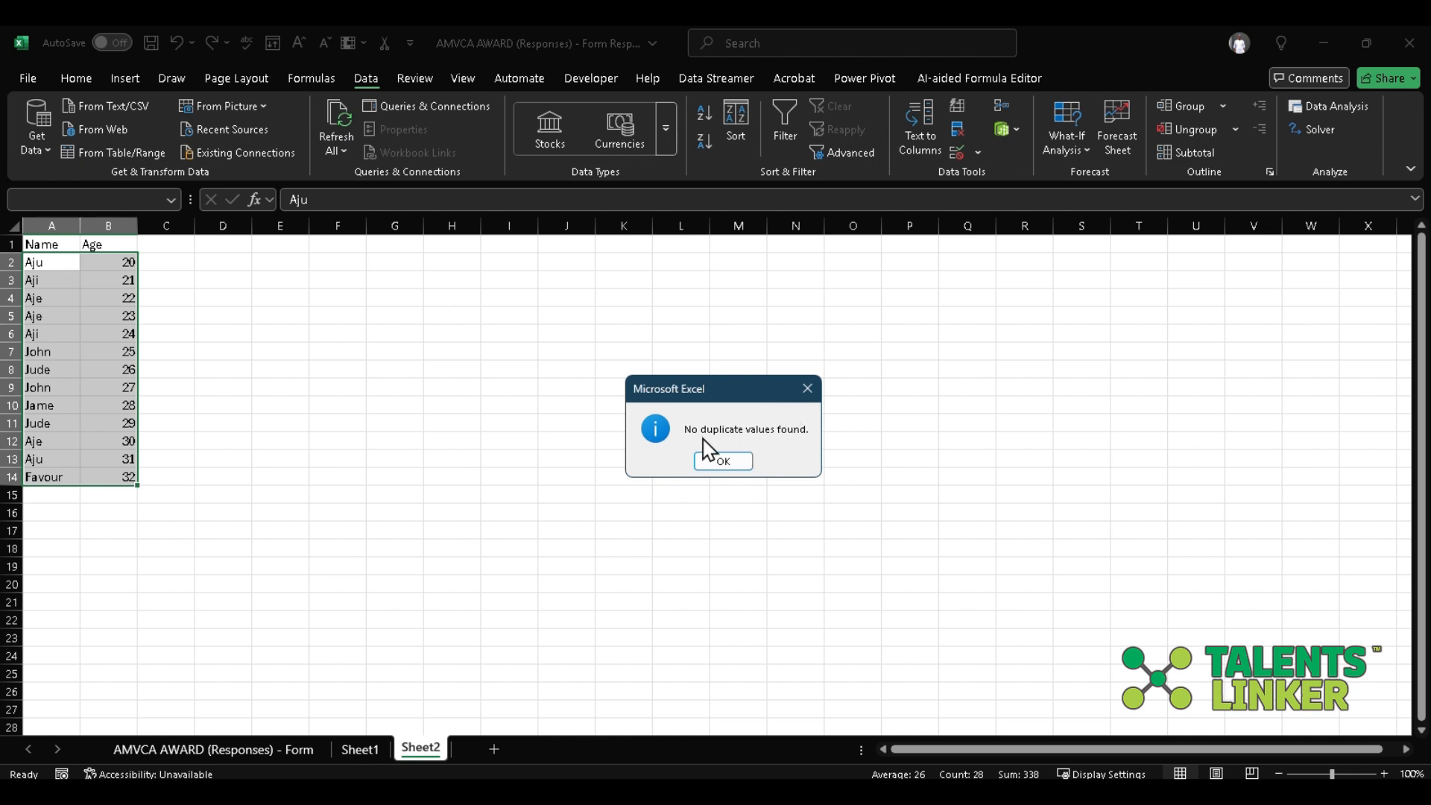
pyautogui.click(718, 464)
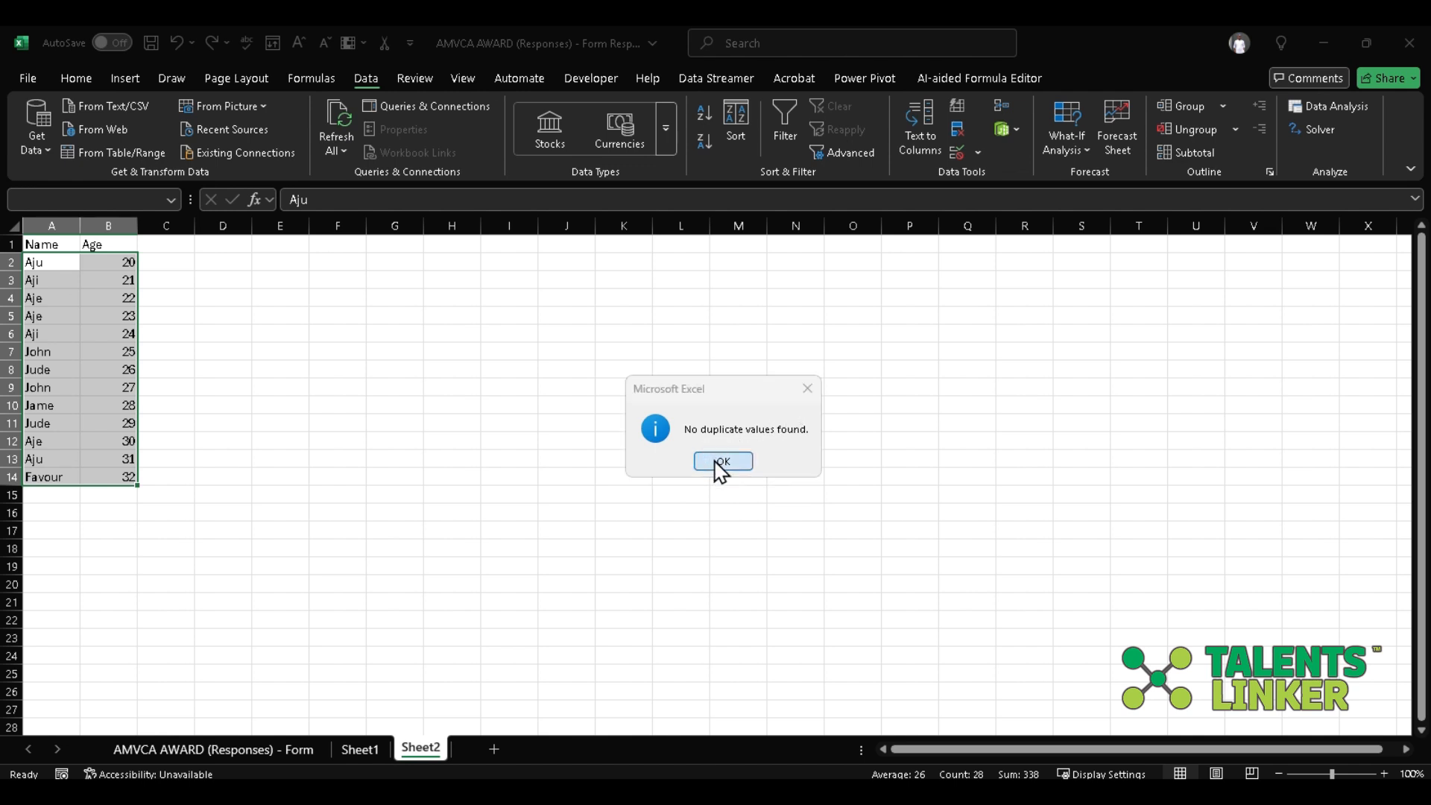
# Remove duplicate rows from the Sheet2 data, matching on the Name column only.
pyautogui.click(953, 132)
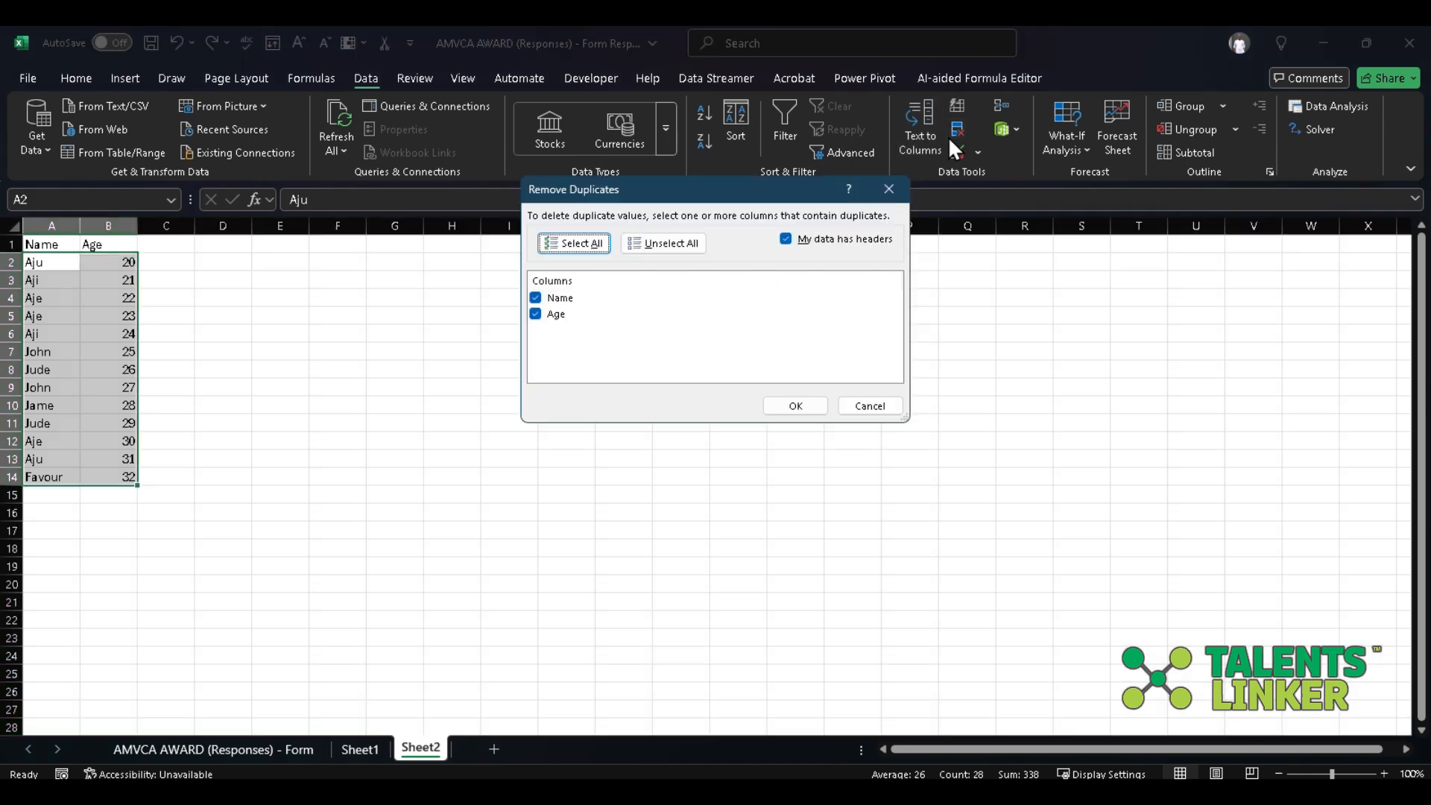
pyautogui.click(546, 314)
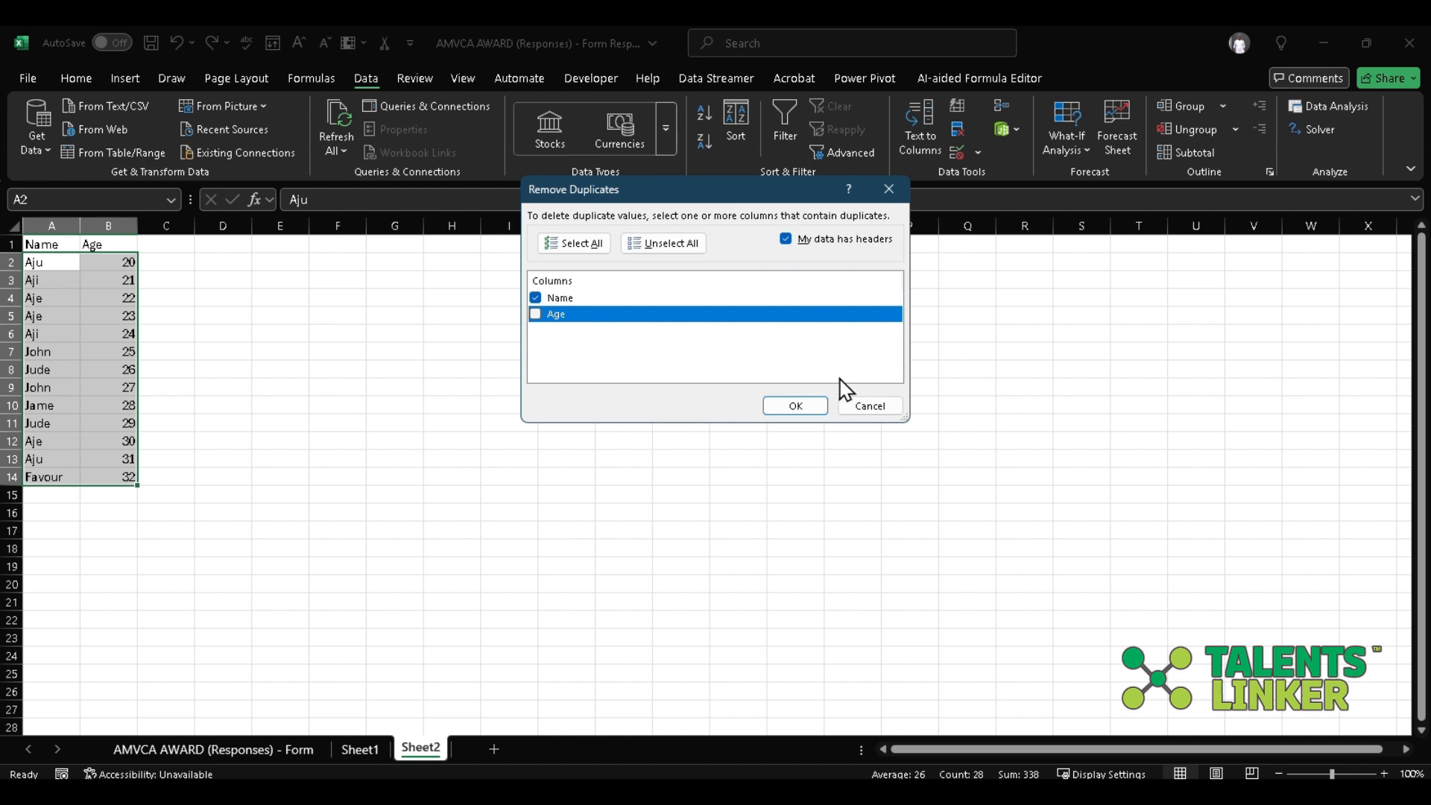
pyautogui.click(812, 413)
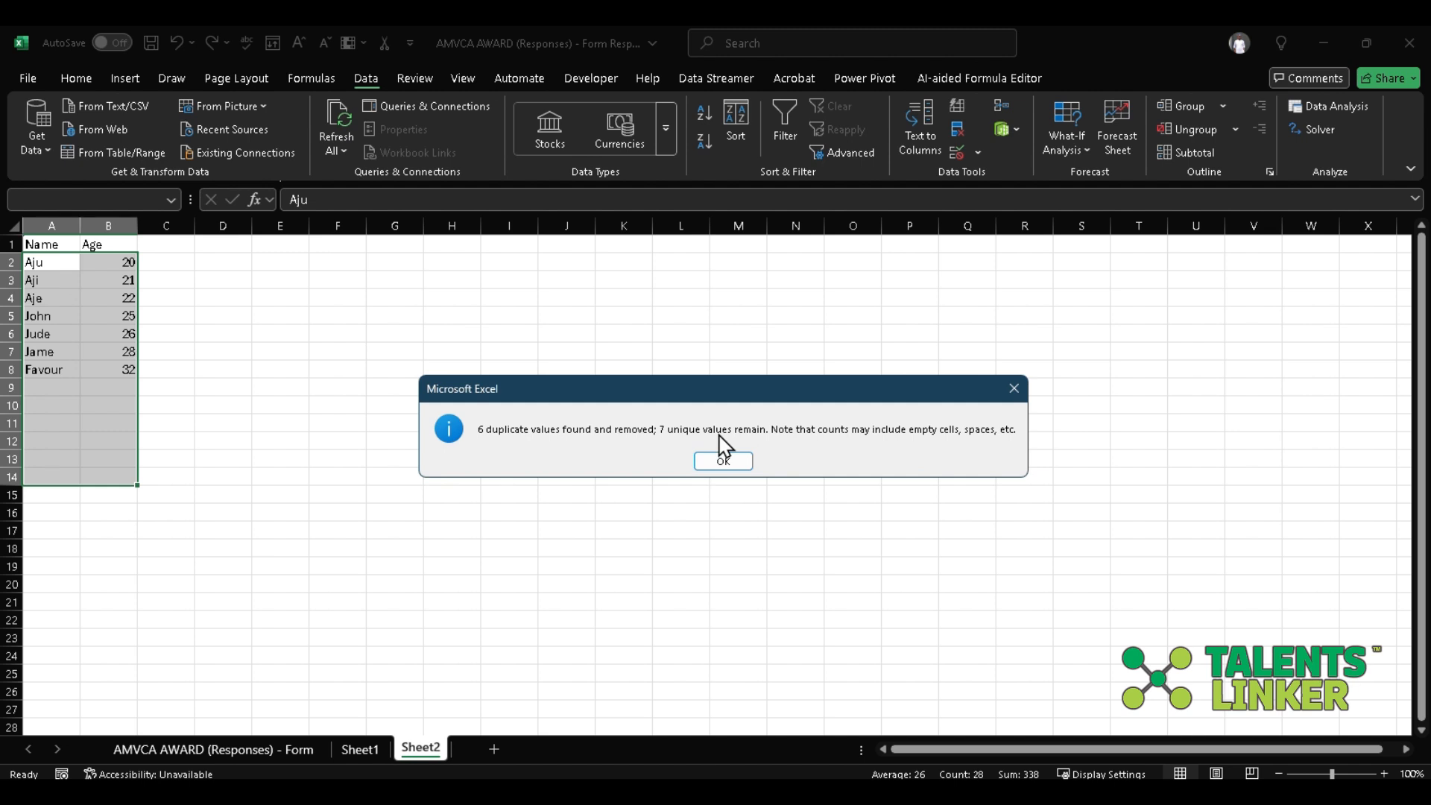
pyautogui.click(730, 462)
# Undo the last duplicate removal on Sheet2 and clear the whole-sheet selection.
pyautogui.hotkey('ctrl', 'a')
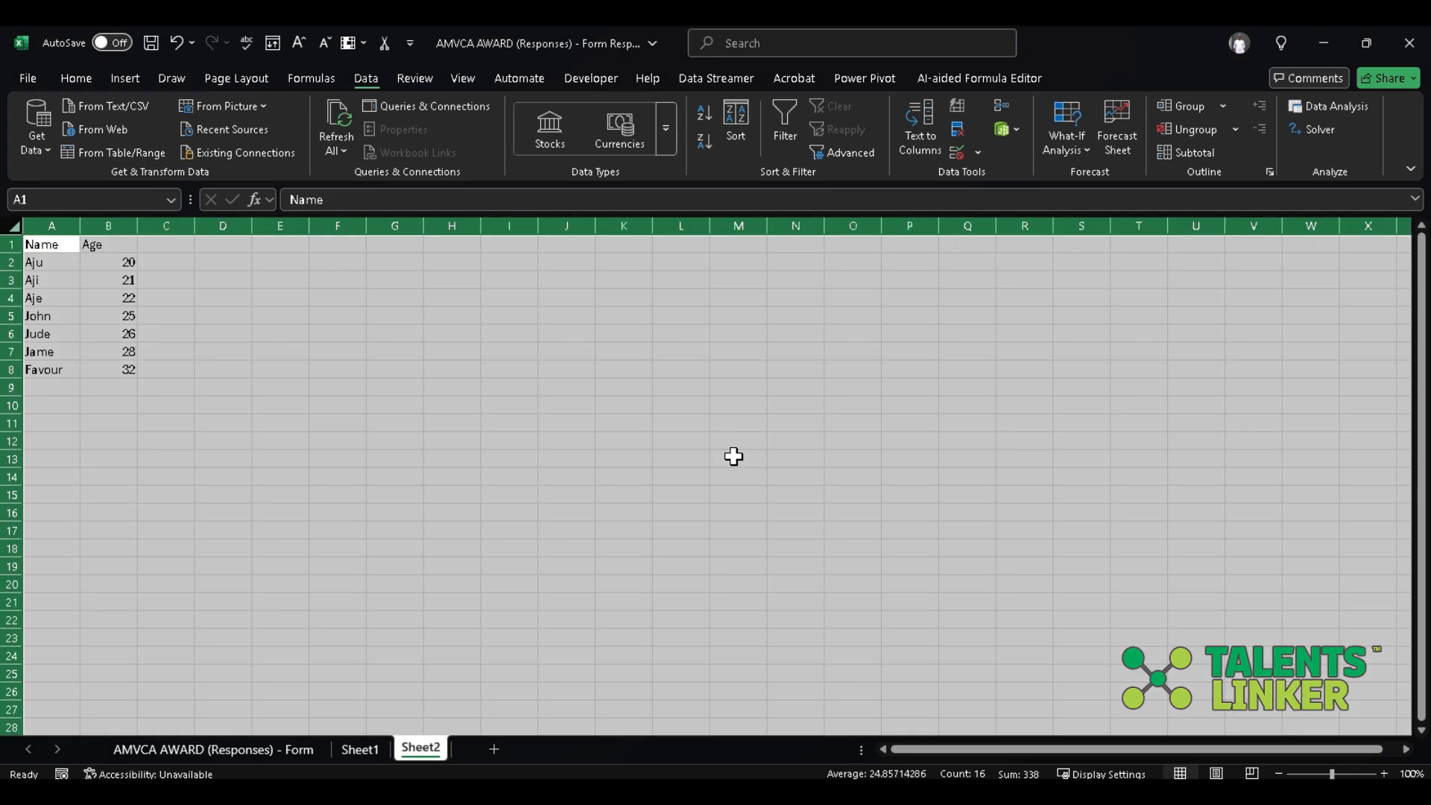
pyautogui.hotkey('ctrl', 'z')
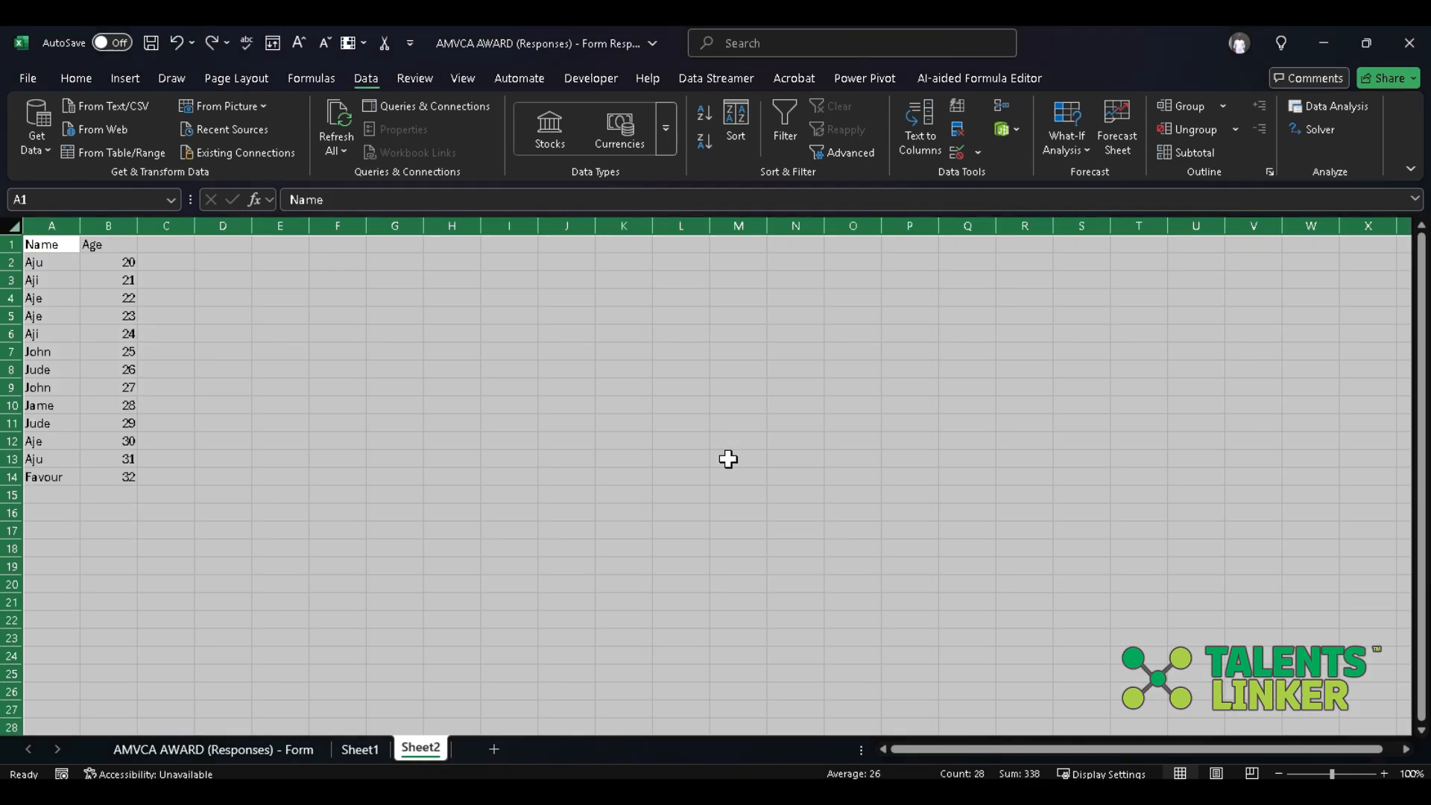
pyautogui.click(728, 459)
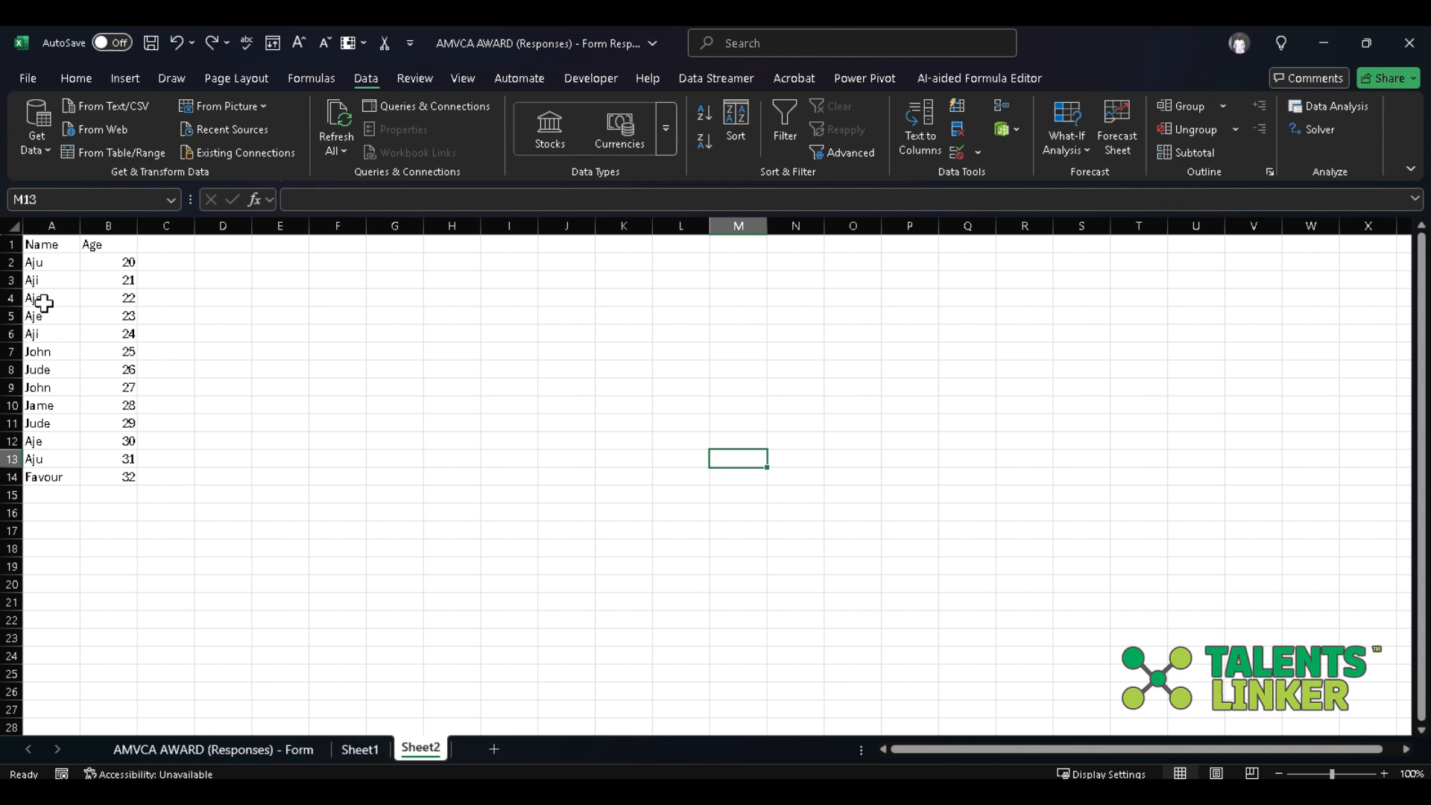
# Check the repeated names in column A and enter an age of 20 in cell B2.
pyautogui.click(50, 457)
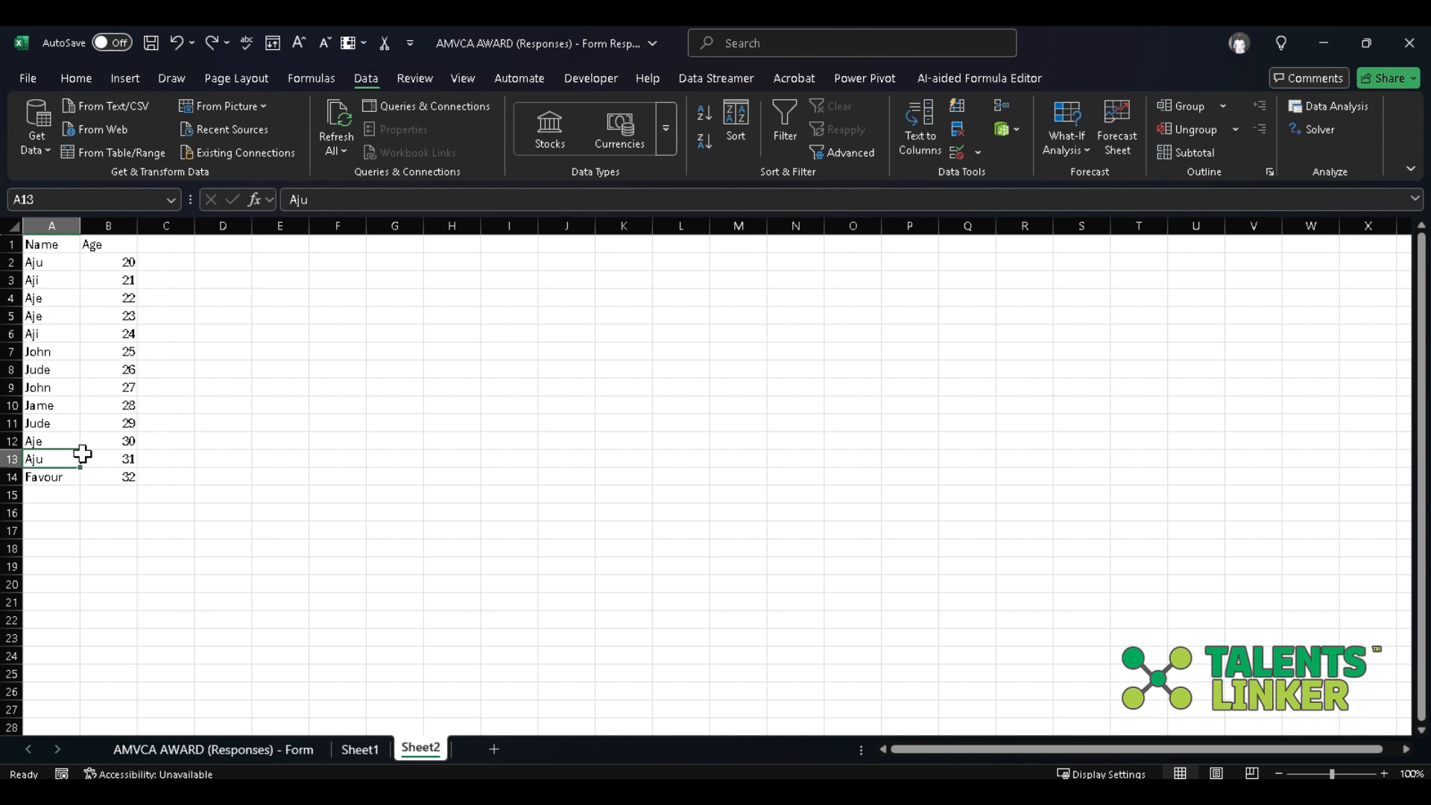
pyautogui.click(63, 277)
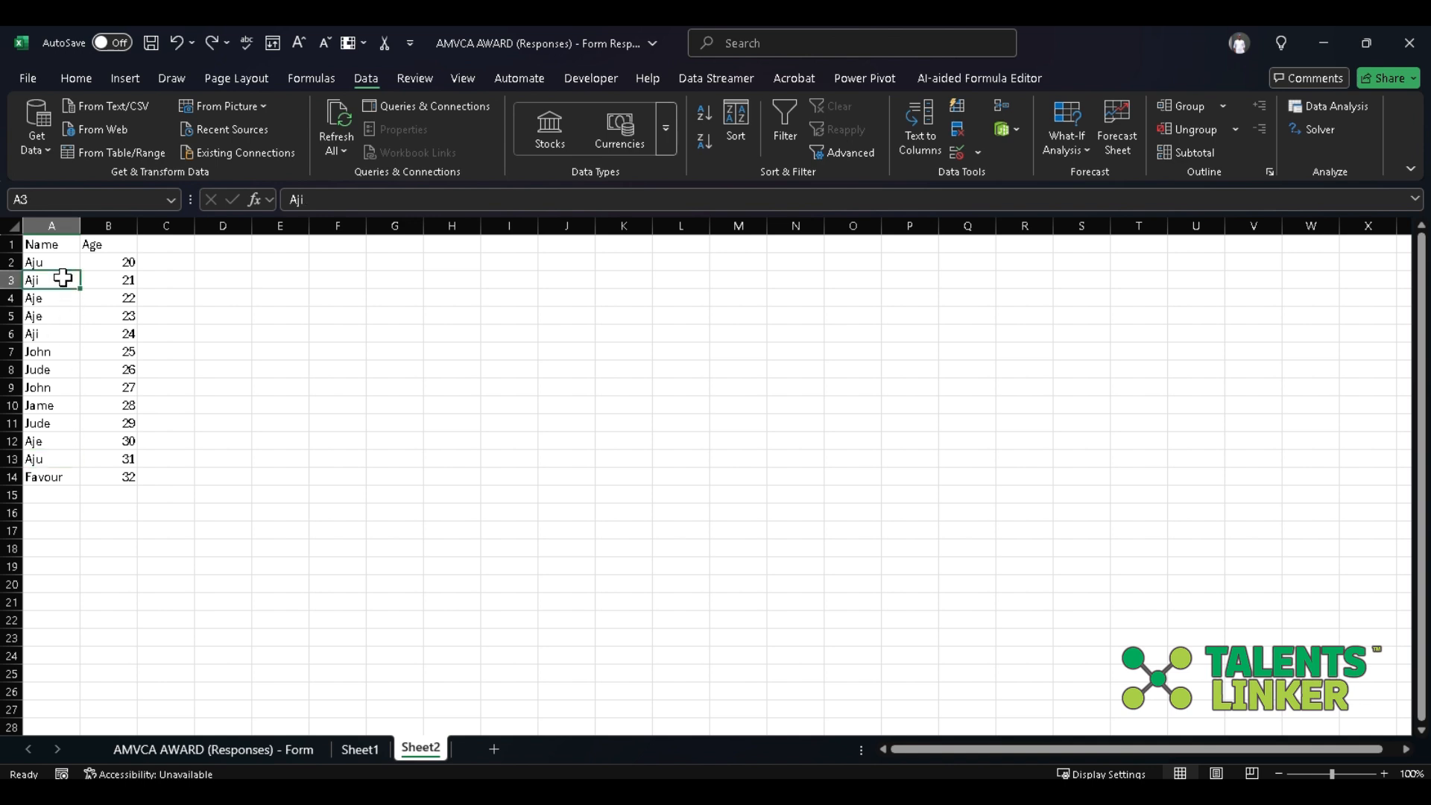
pyautogui.click(46, 344)
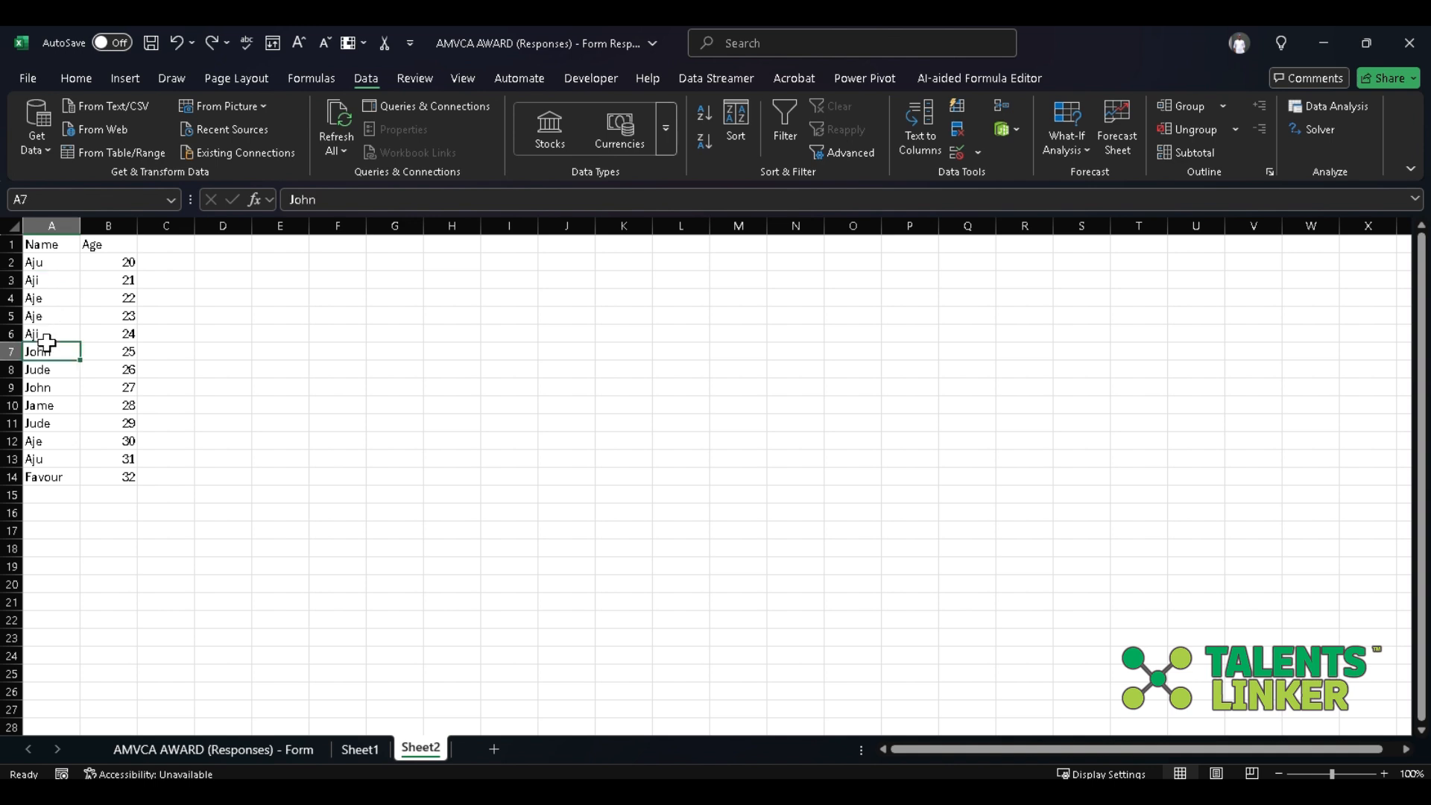
pyautogui.click(53, 339)
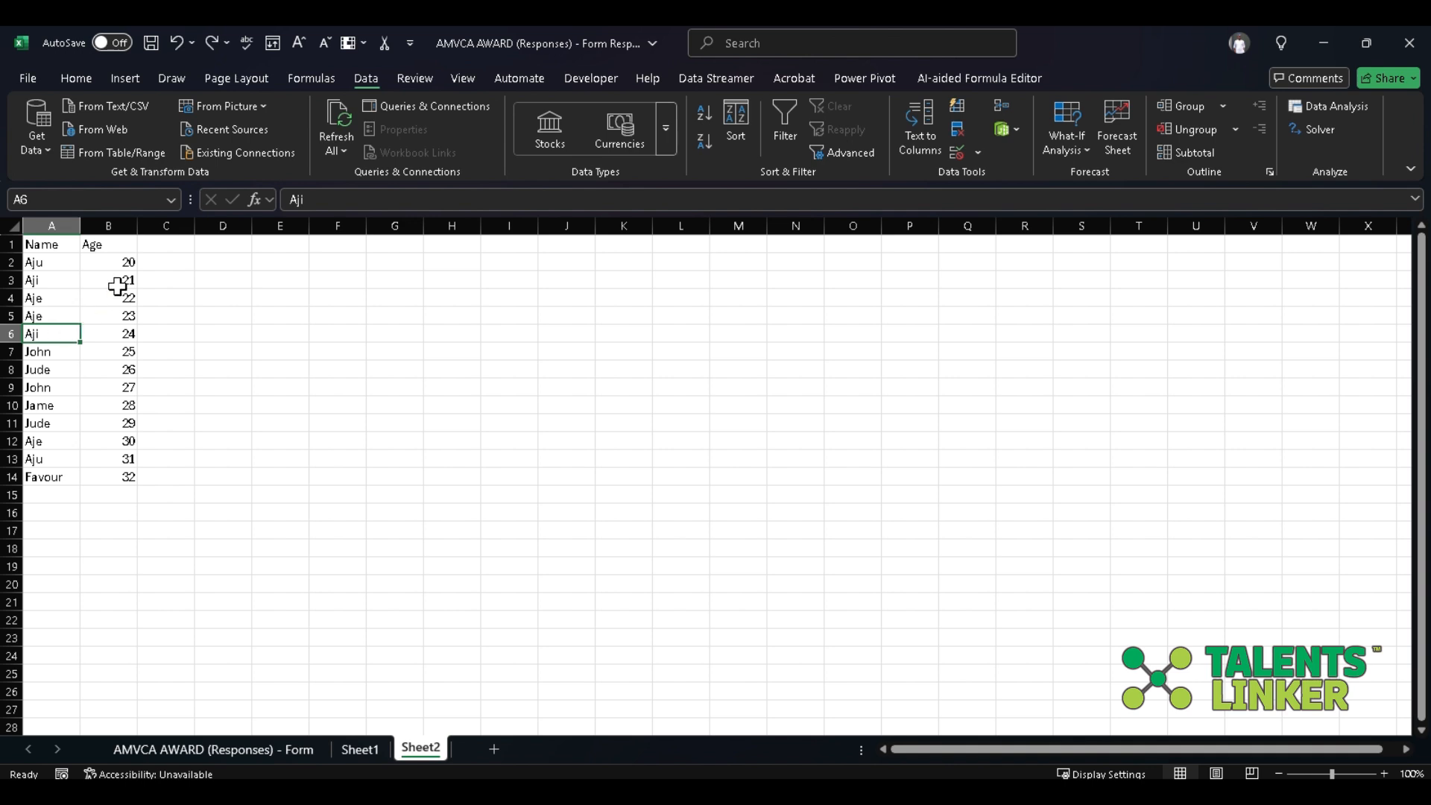
pyautogui.click(123, 261)
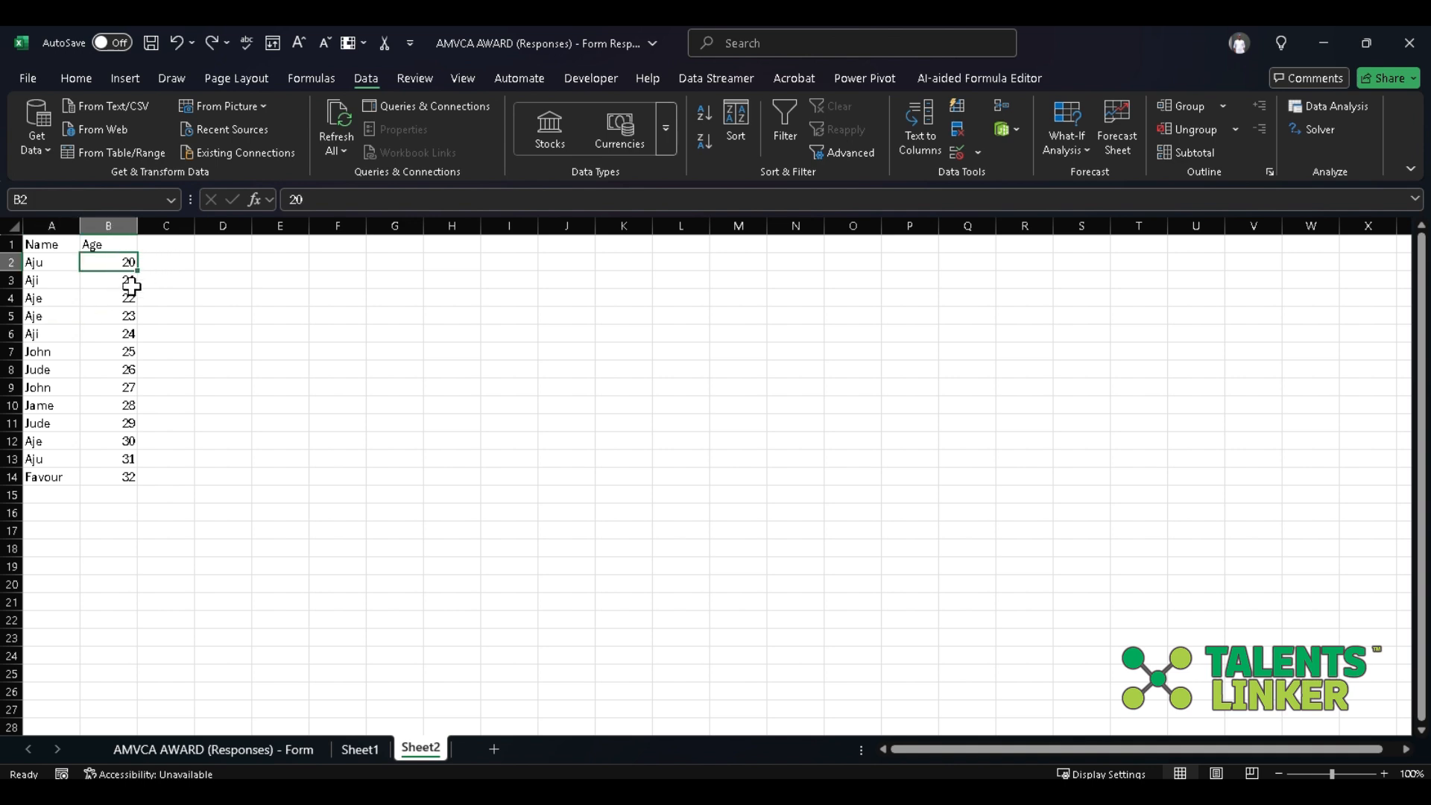
pyautogui.write('2')
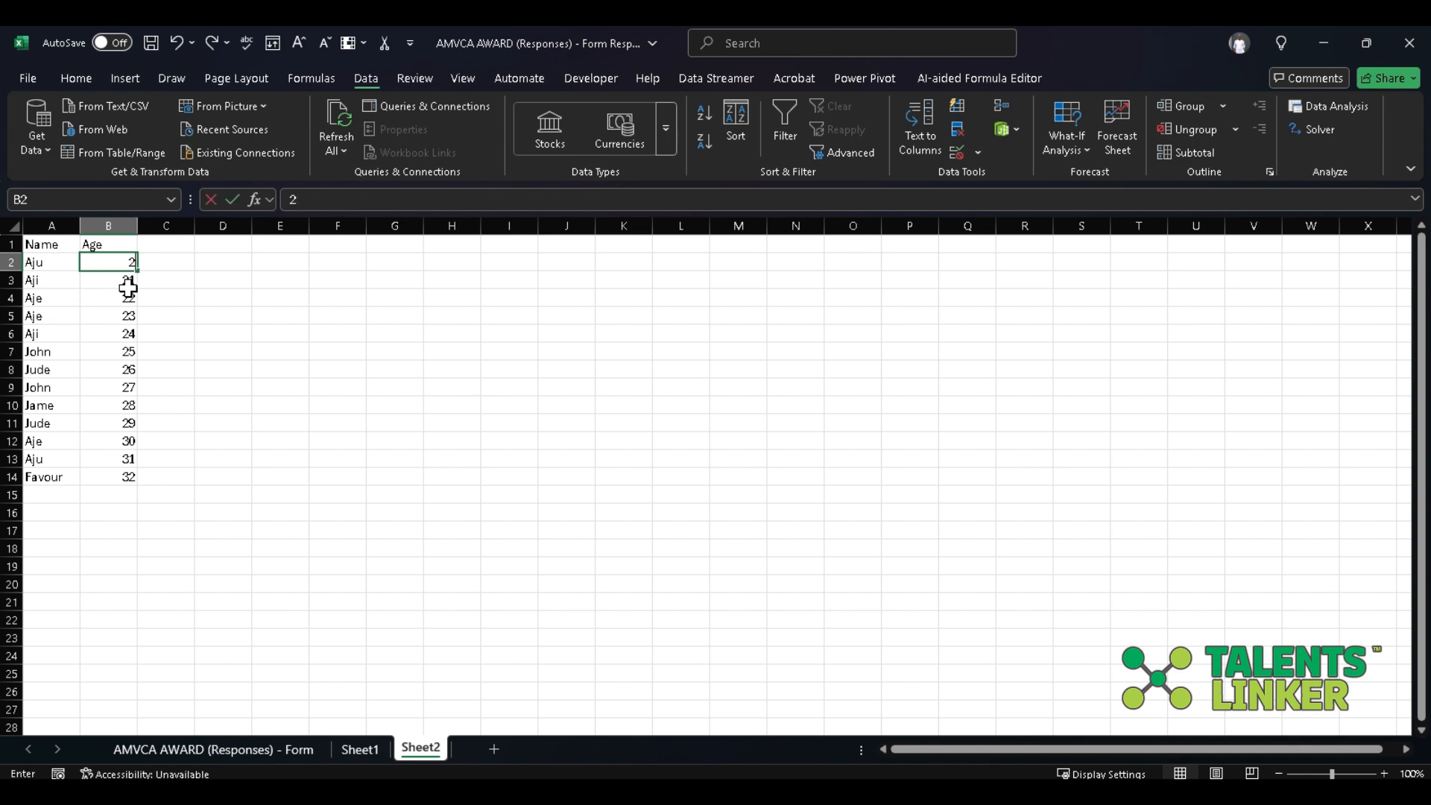
pyautogui.write('0')
pyautogui.press('Return')
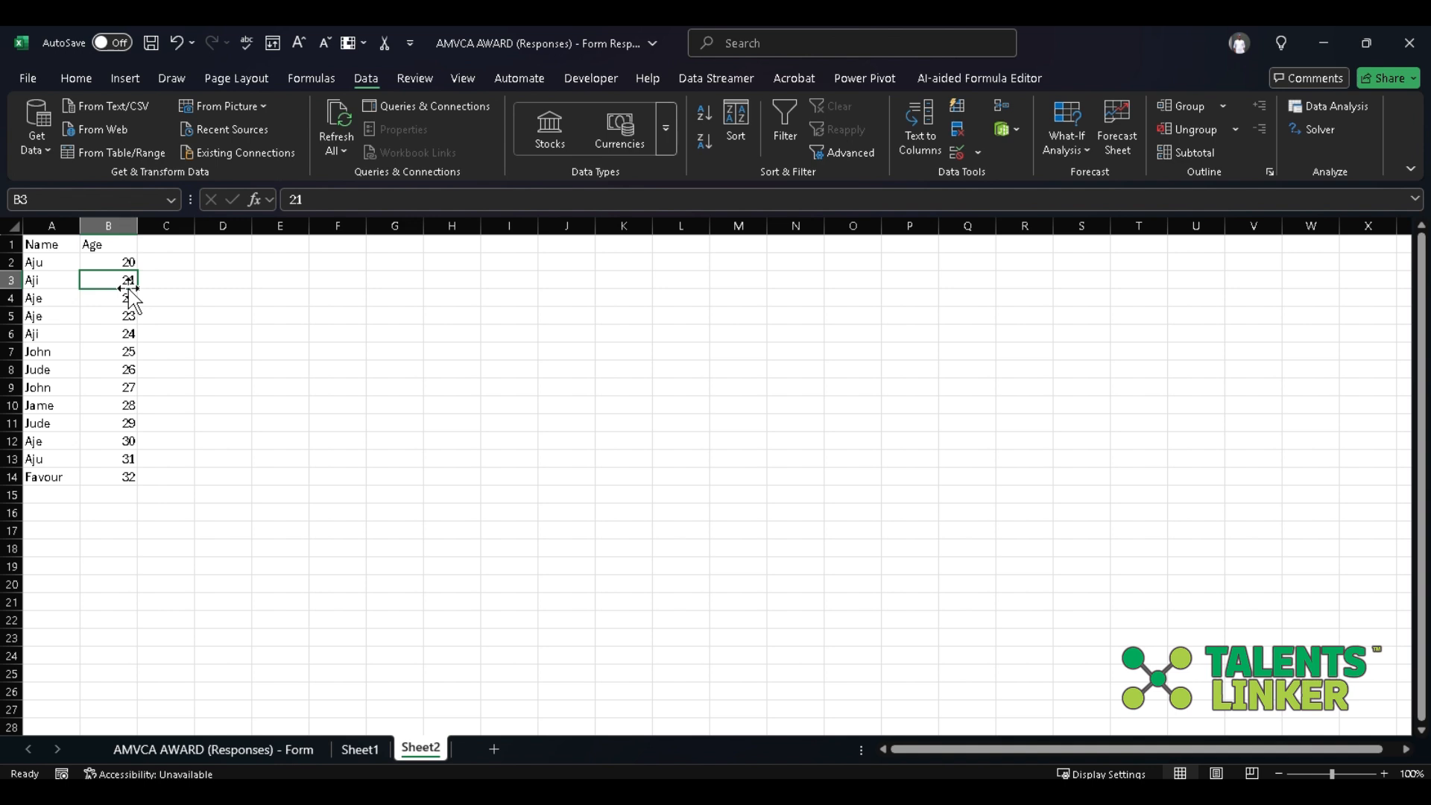
# Set the ages in cells B3, B4 and B6 to 30.
pyautogui.write('30')
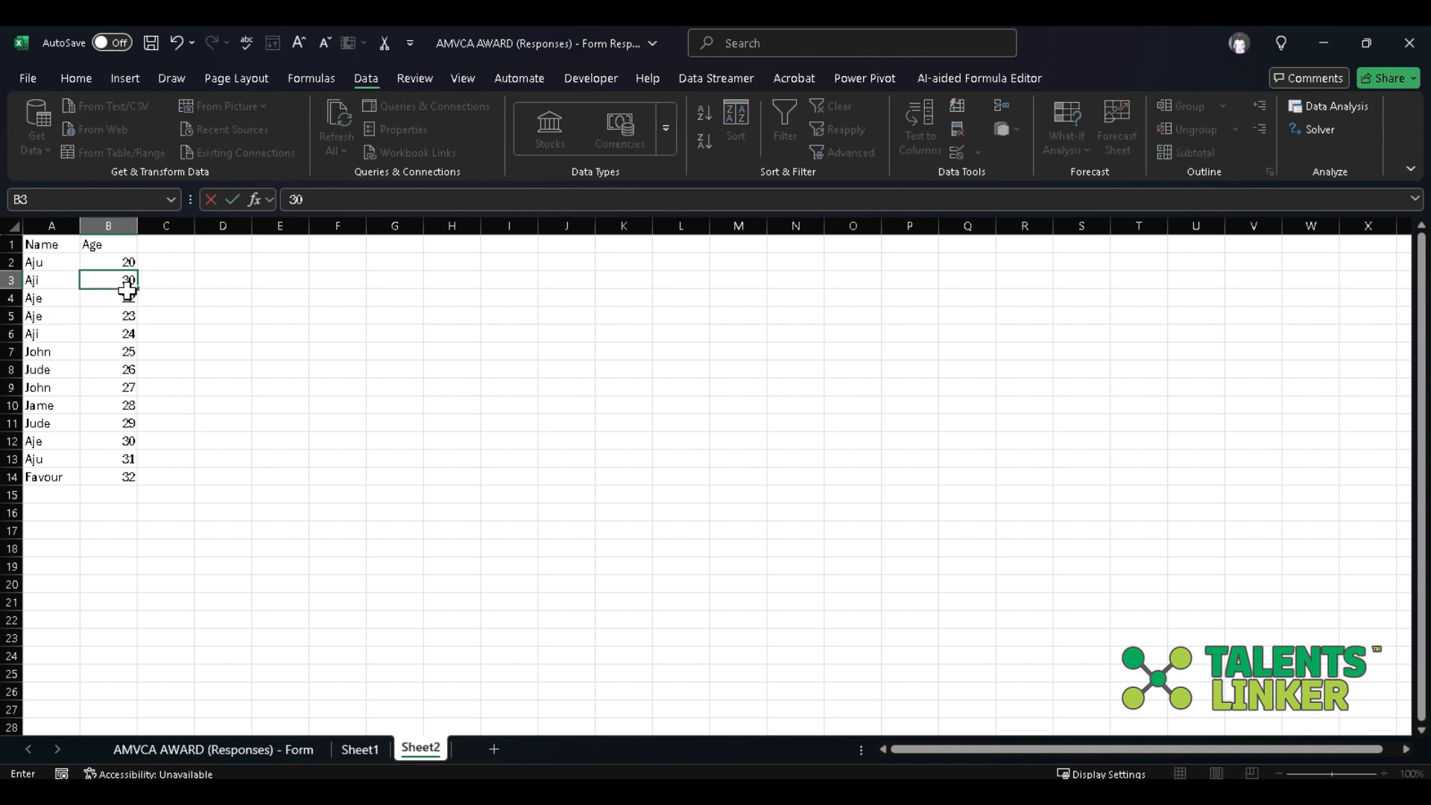
pyautogui.press('Return')
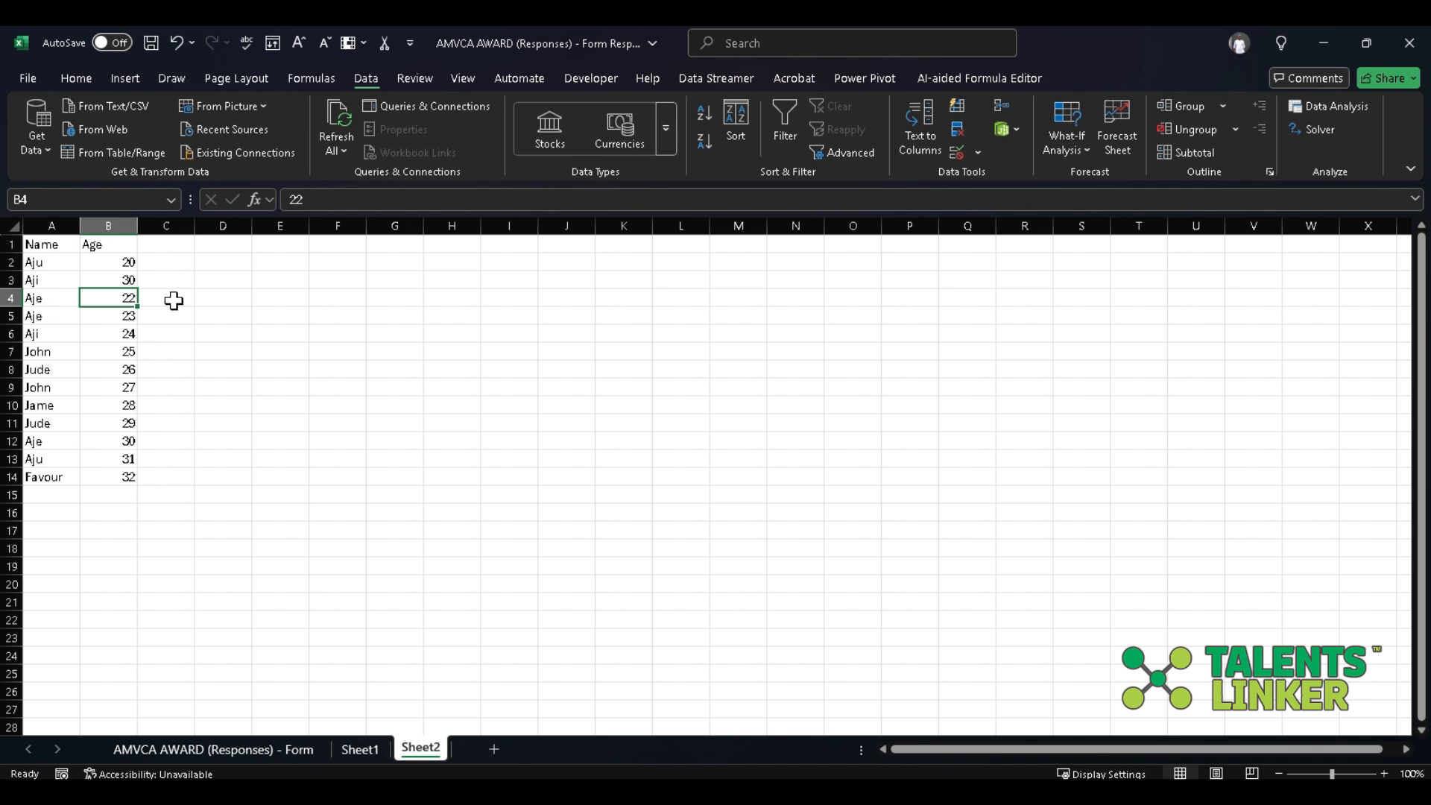
pyautogui.write('30')
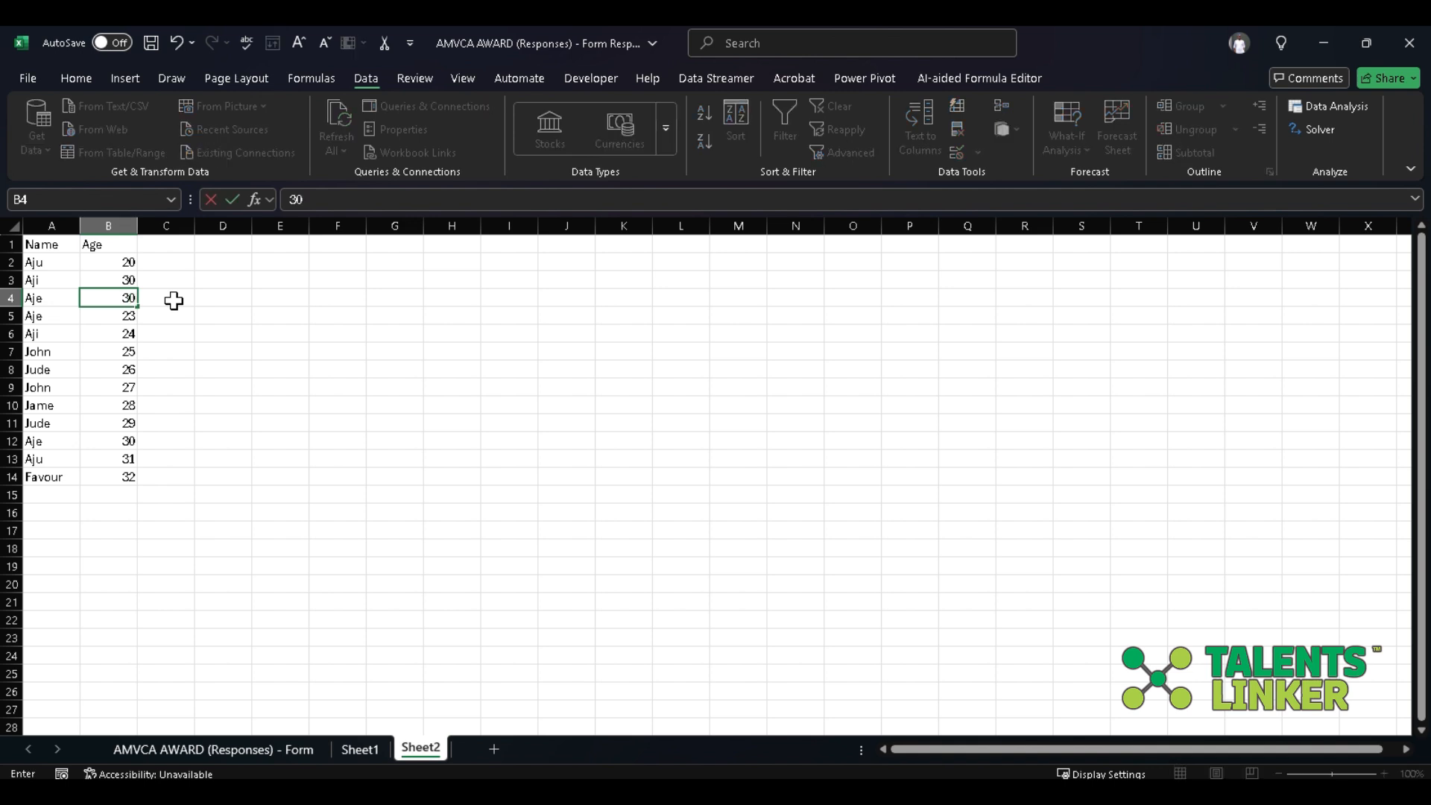
pyautogui.click(123, 350)
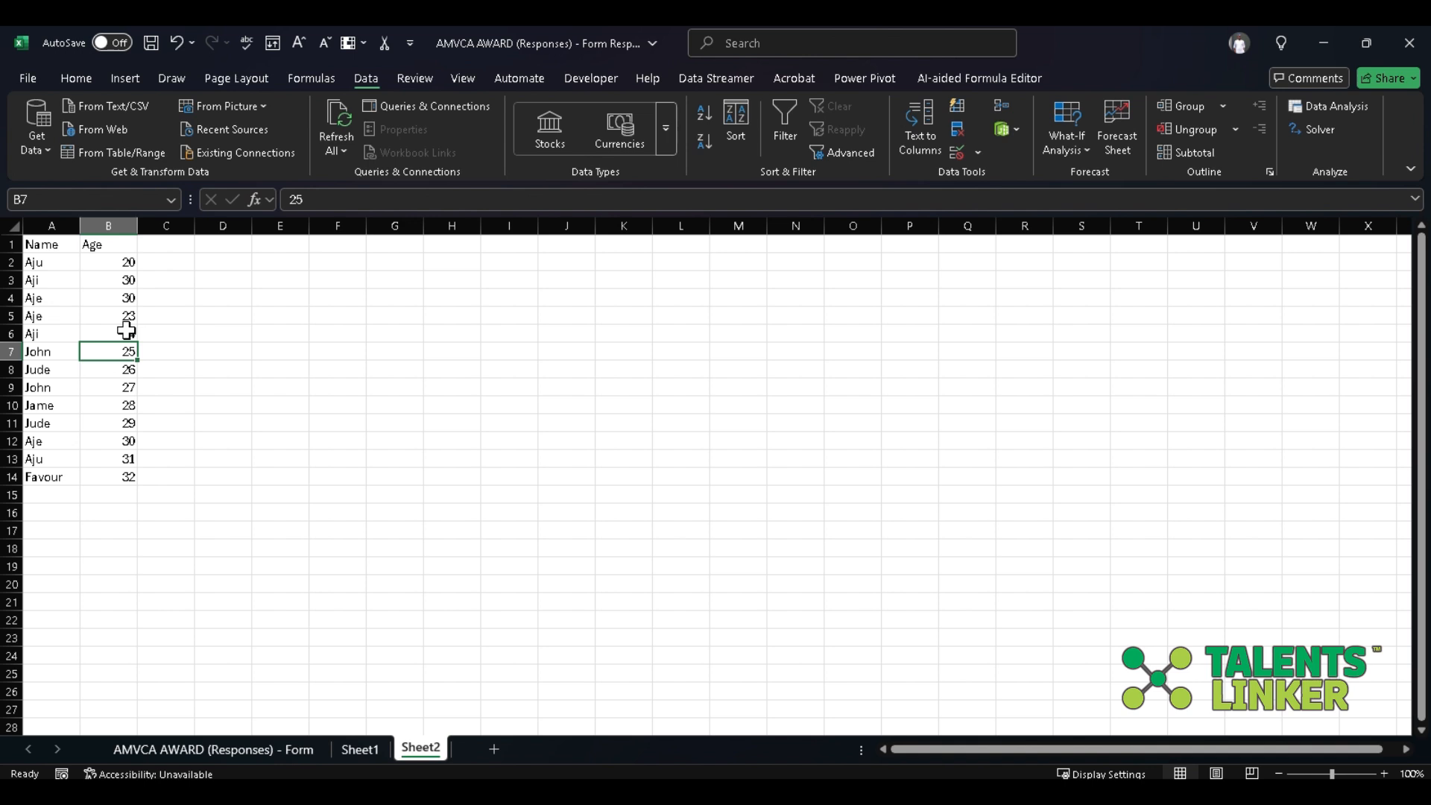
pyautogui.click(125, 333)
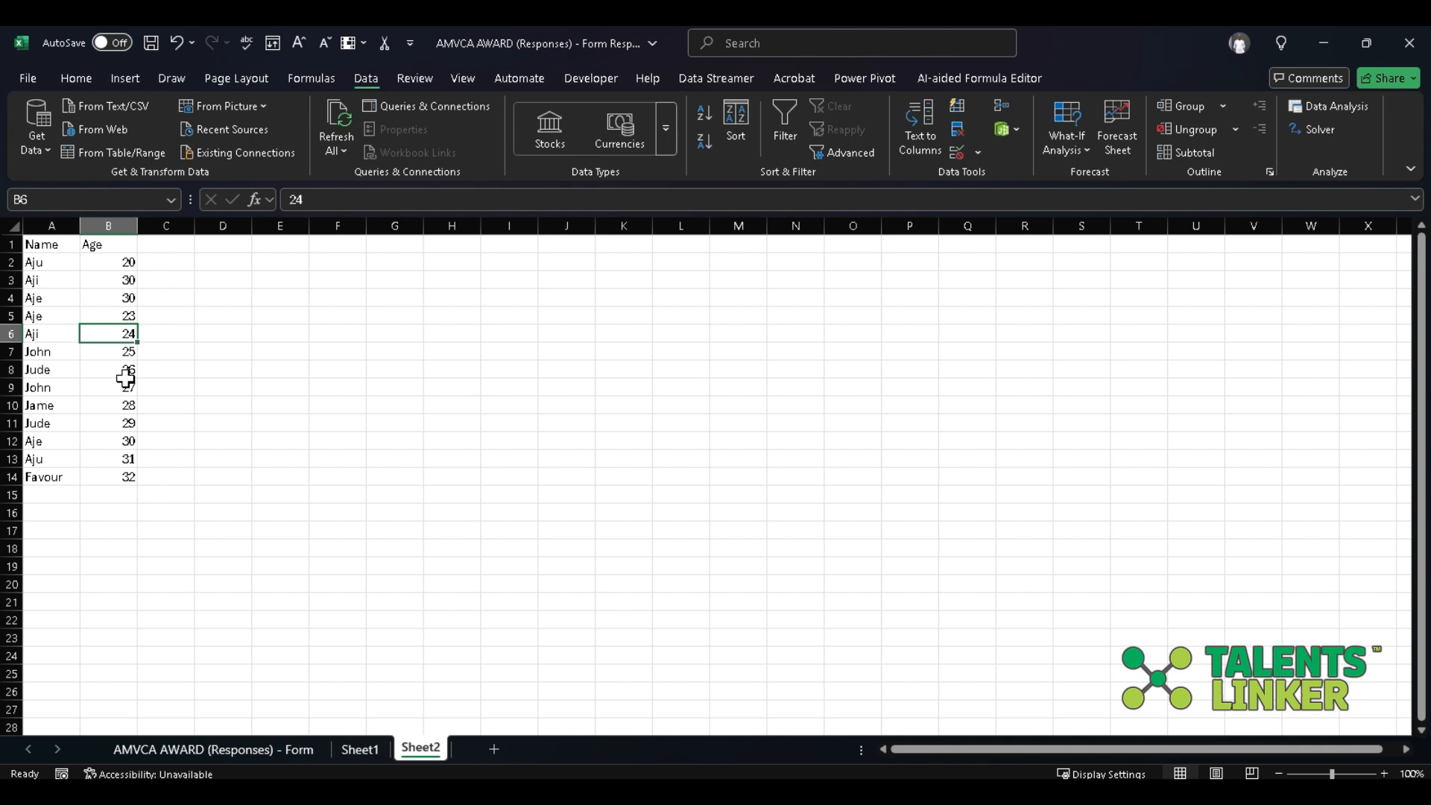
pyautogui.write('30')
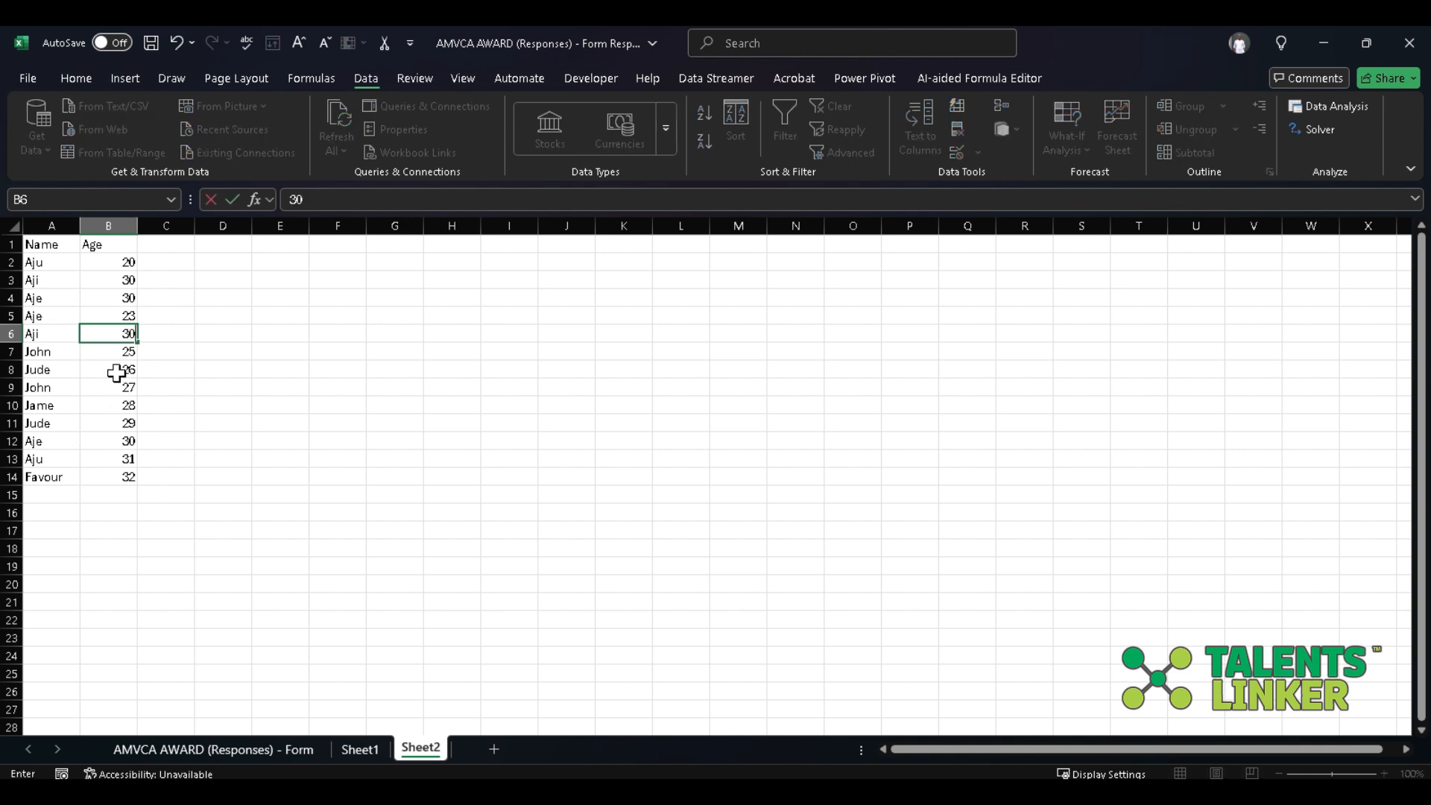
pyautogui.click(121, 370)
# Set the age in cell B9 to 25 and the age in cell B11 to 26.
pyautogui.click(122, 355)
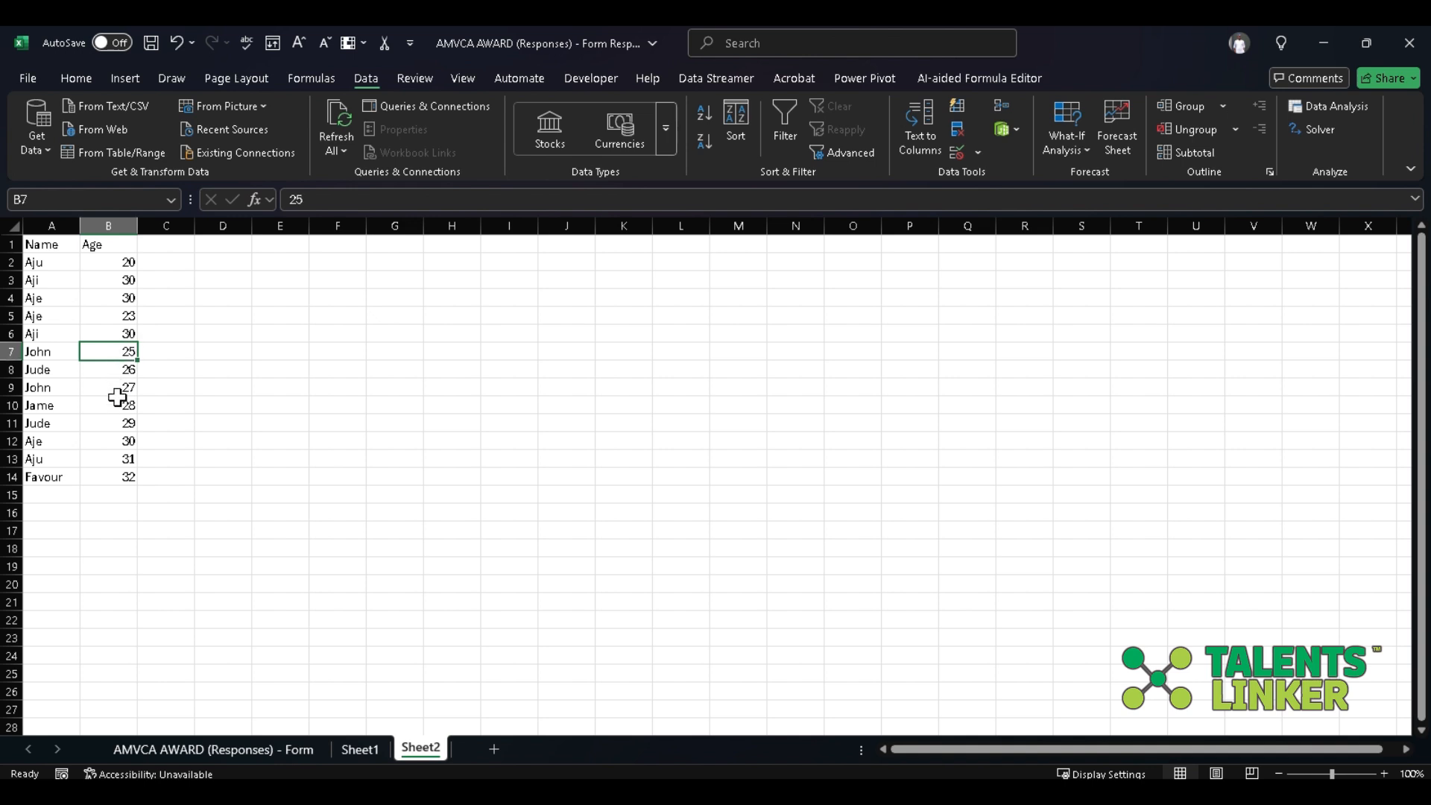
pyautogui.click(115, 392)
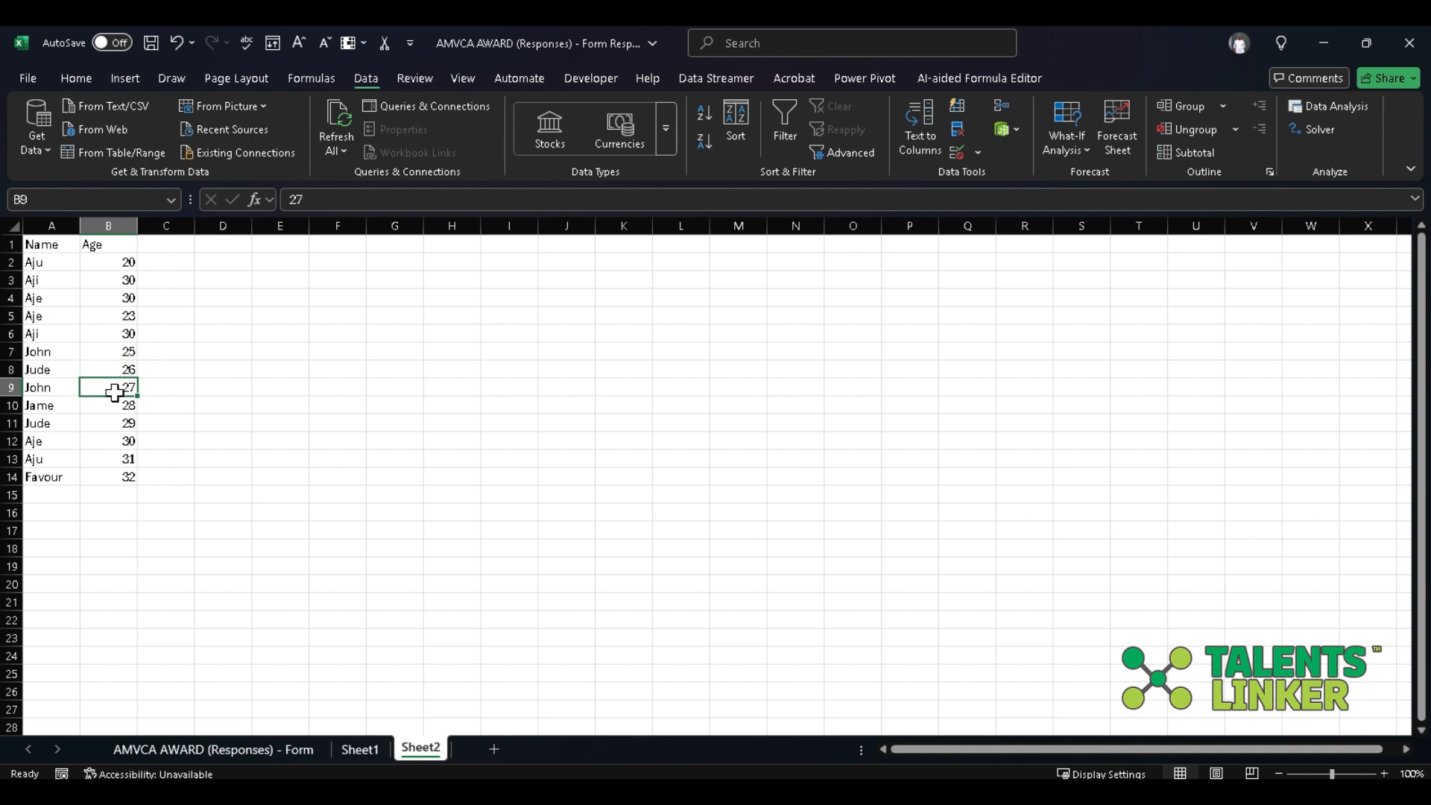
pyautogui.write('25')
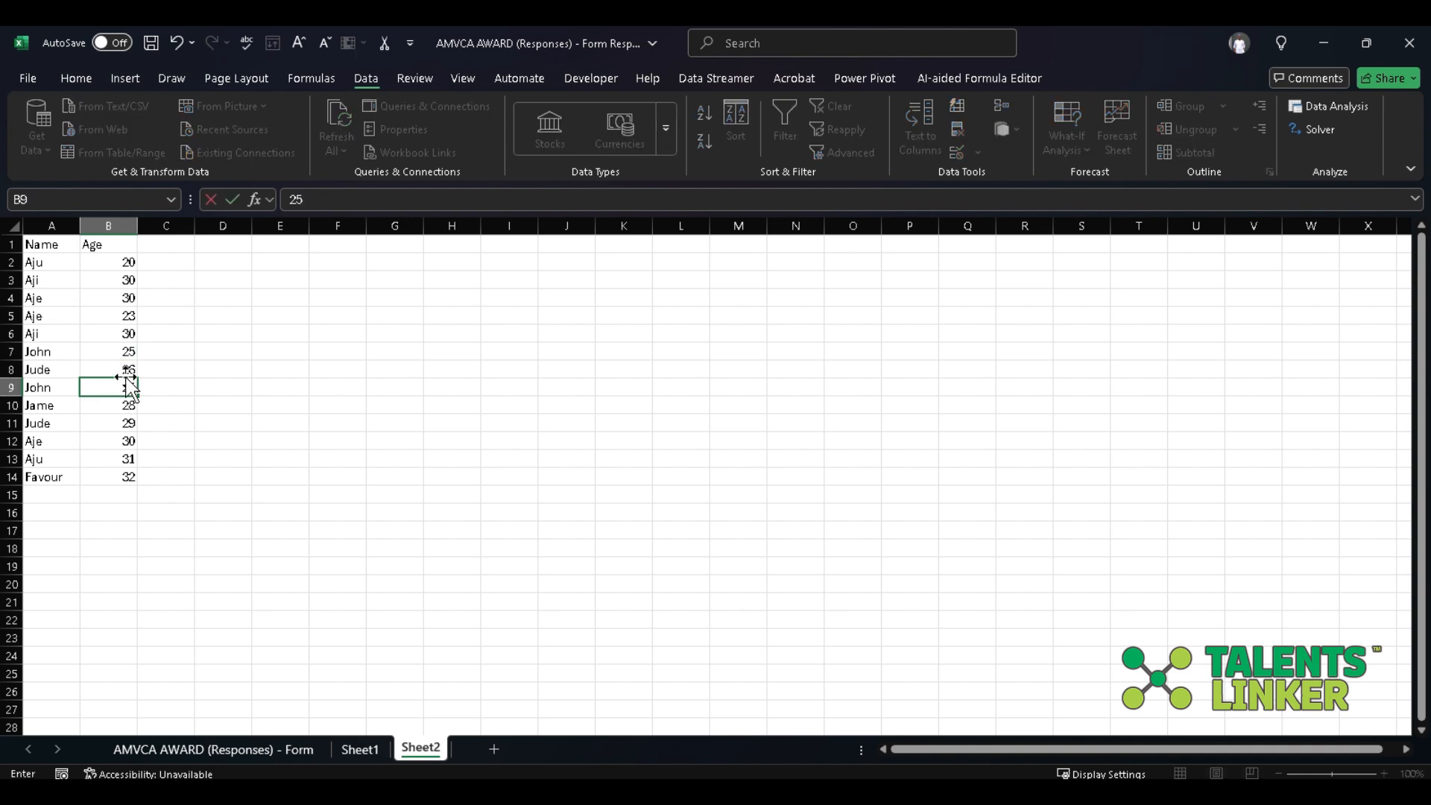
pyautogui.click(128, 368)
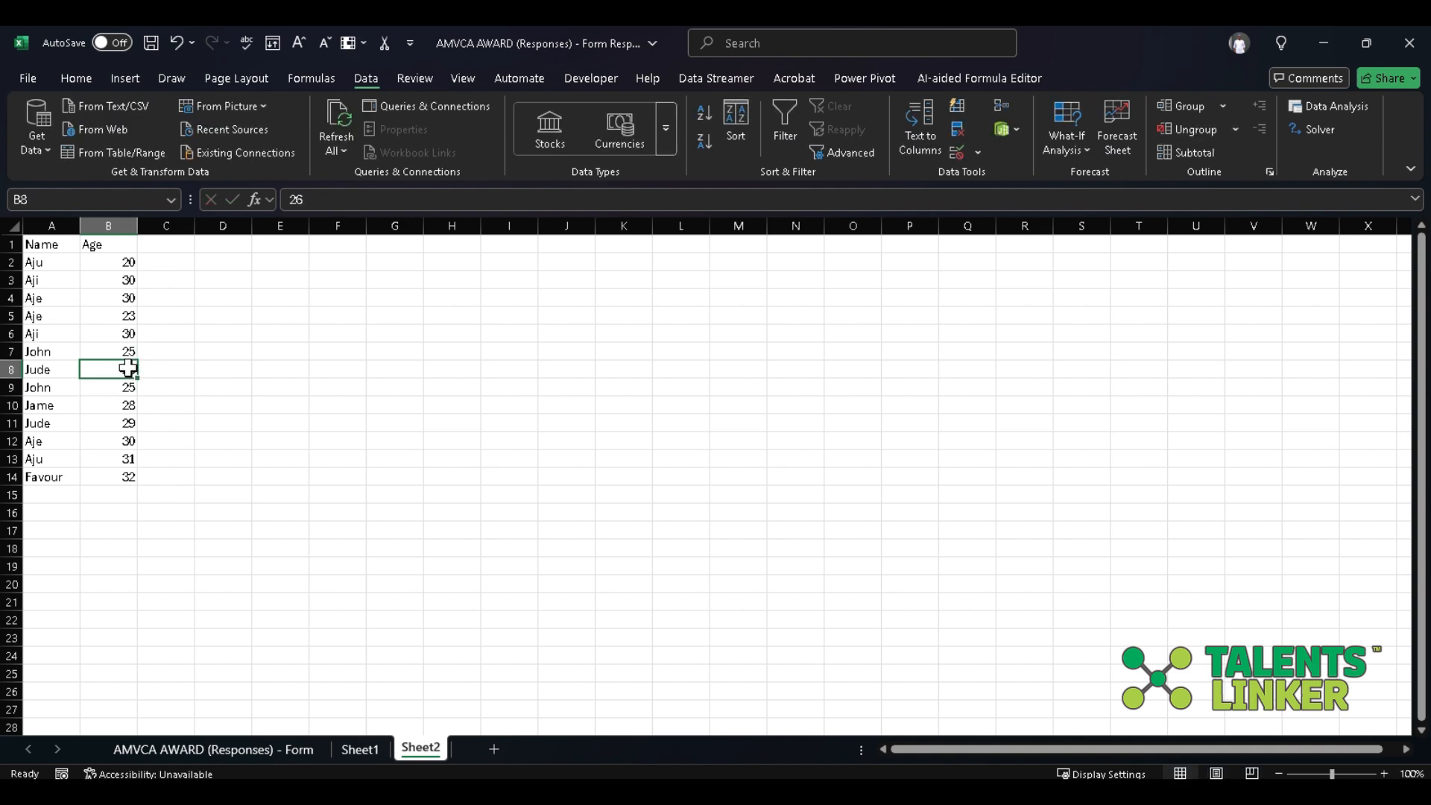
pyautogui.click(112, 423)
pyautogui.write('26')
pyautogui.click(115, 403)
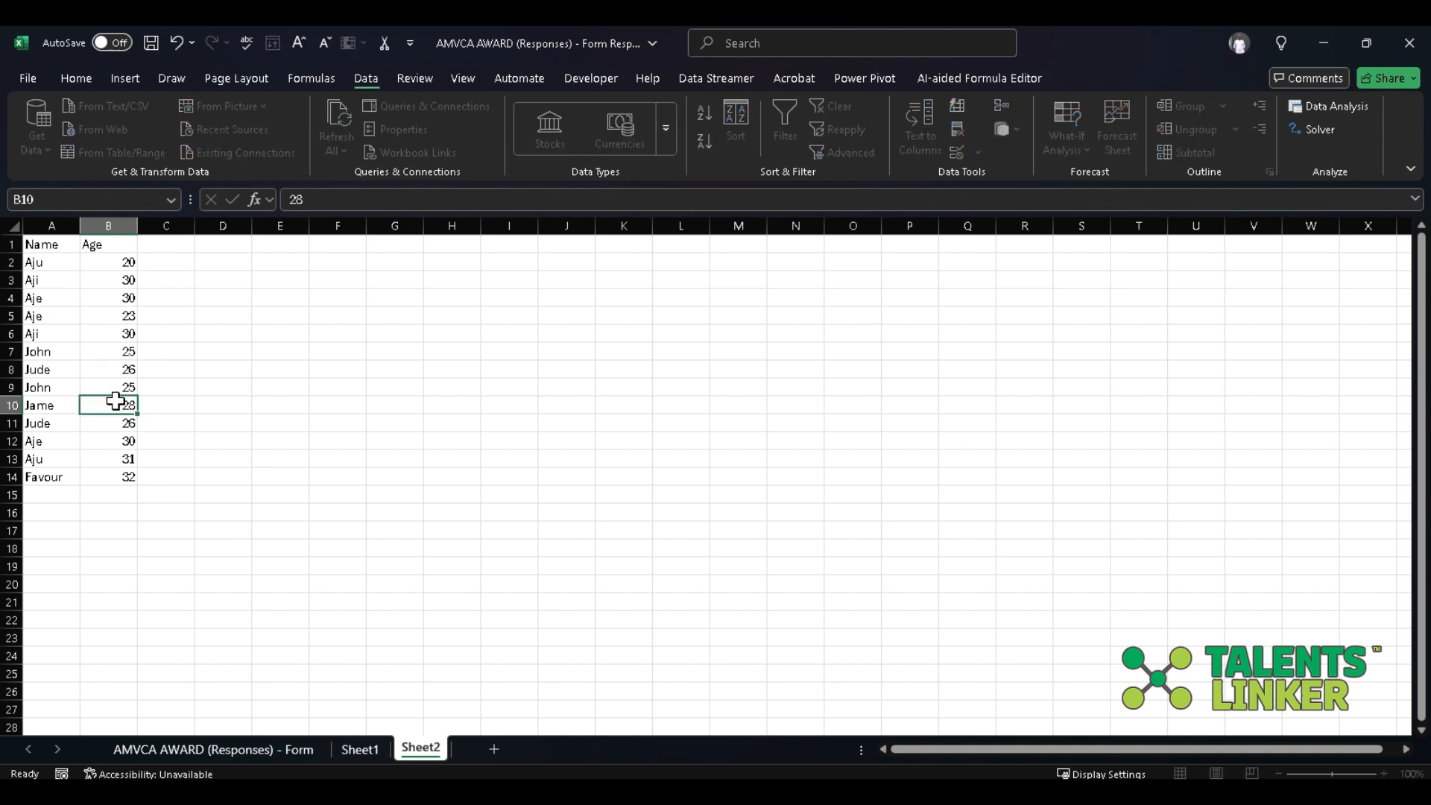
# Set the age in cell B13 to 20.
pyautogui.click(128, 441)
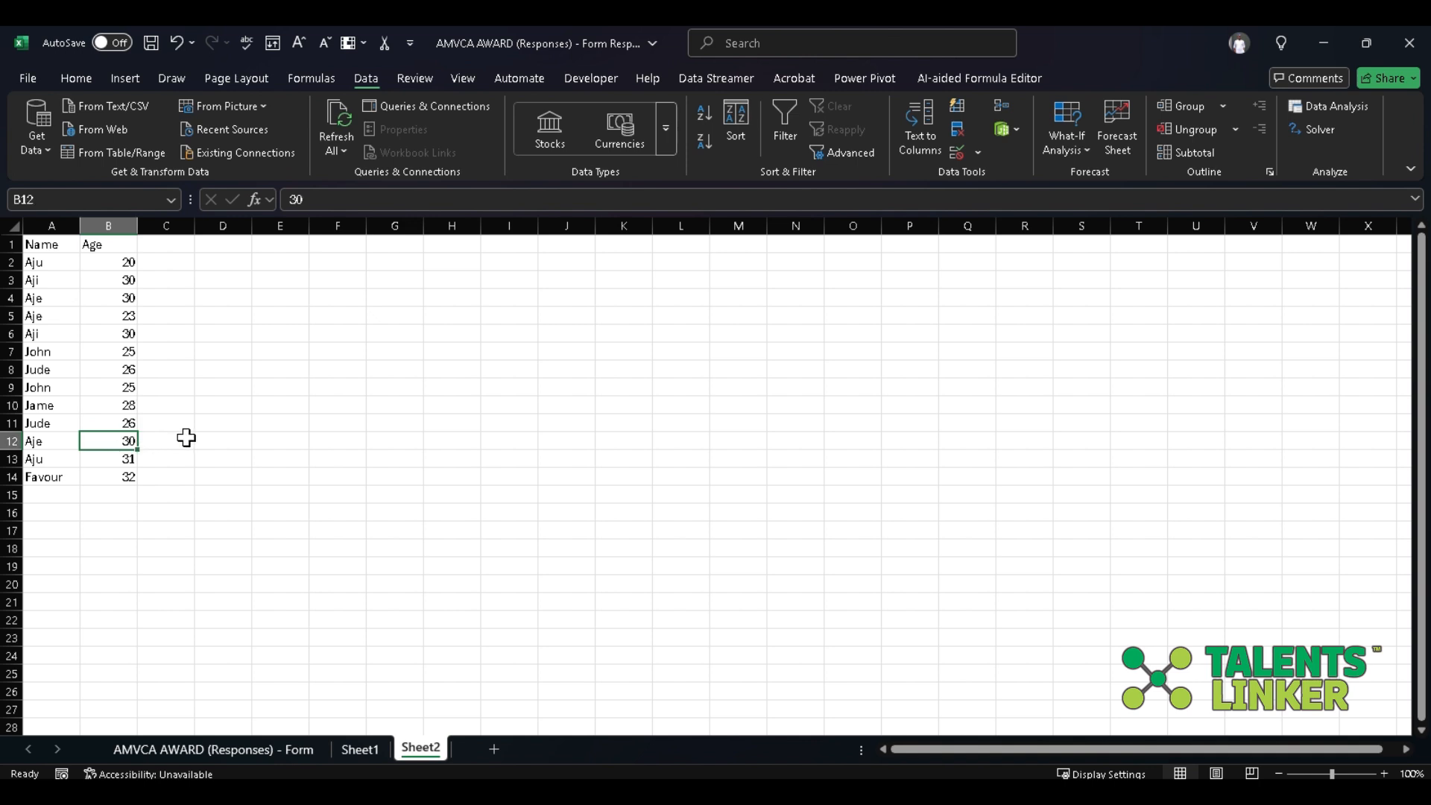
pyautogui.click(125, 460)
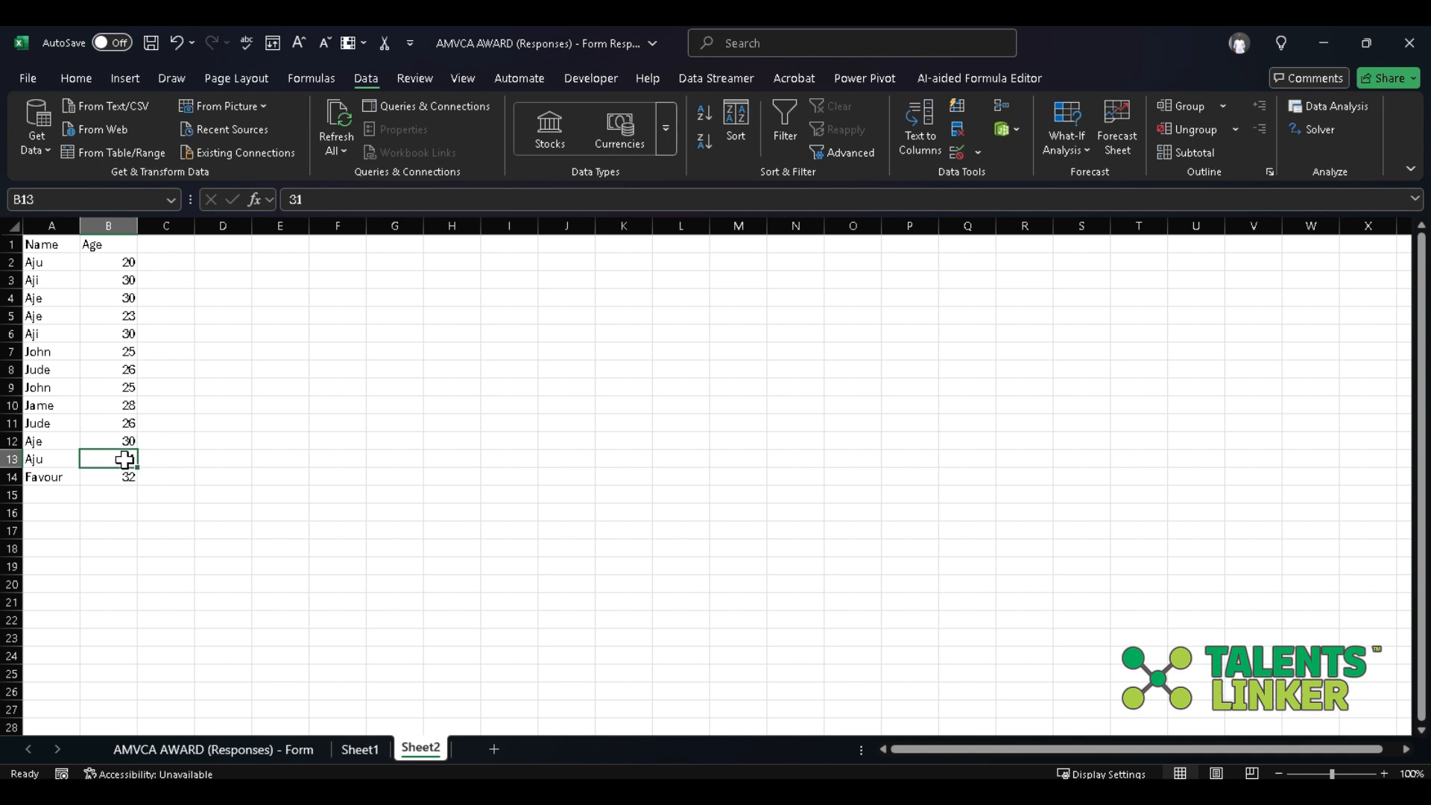
pyautogui.write('20')
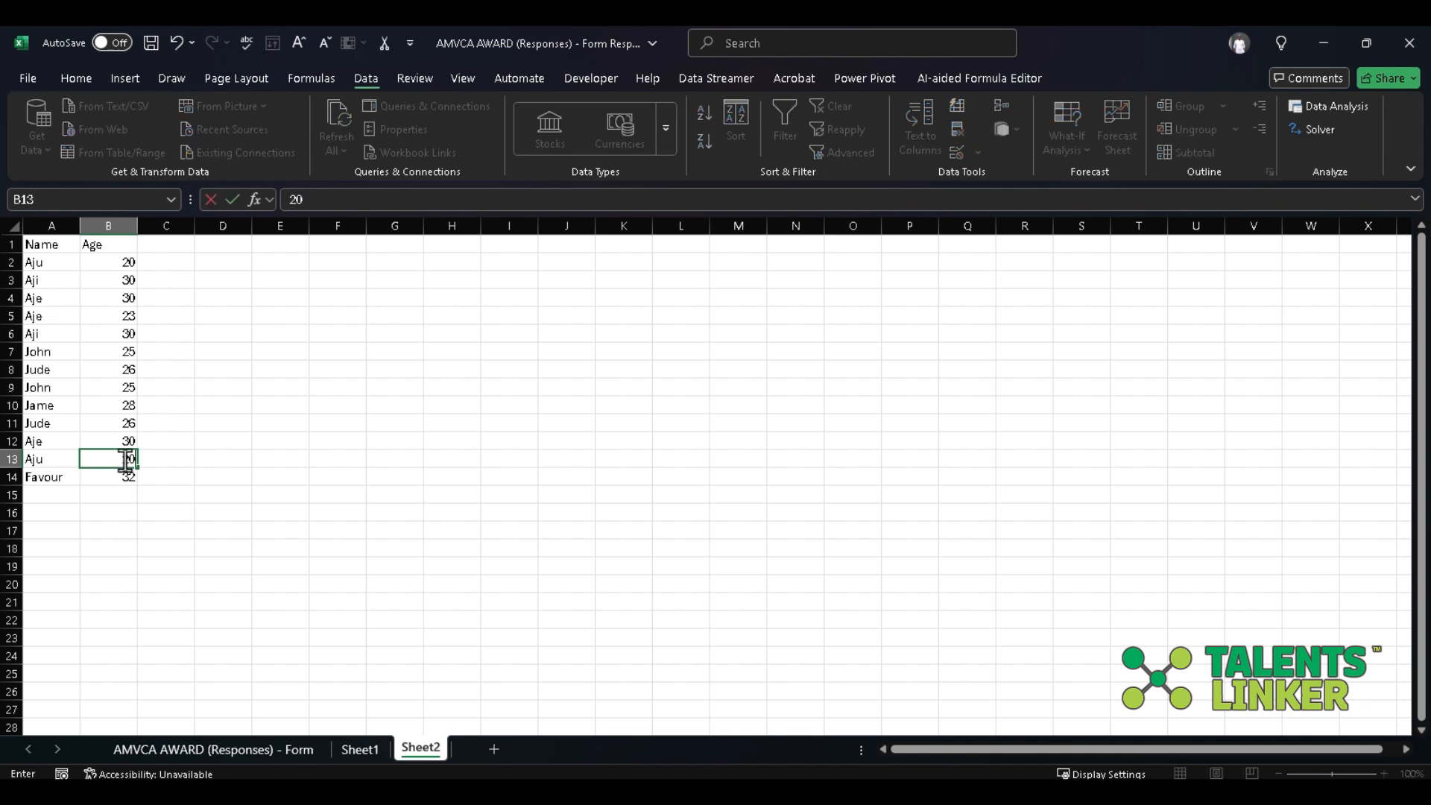
# Commit the age in cell B13 and remove duplicate rows from the list, comparing both the Name and Age columns with headers on.
pyautogui.click(311, 387)
pyautogui.scroll(5, 311, 387)
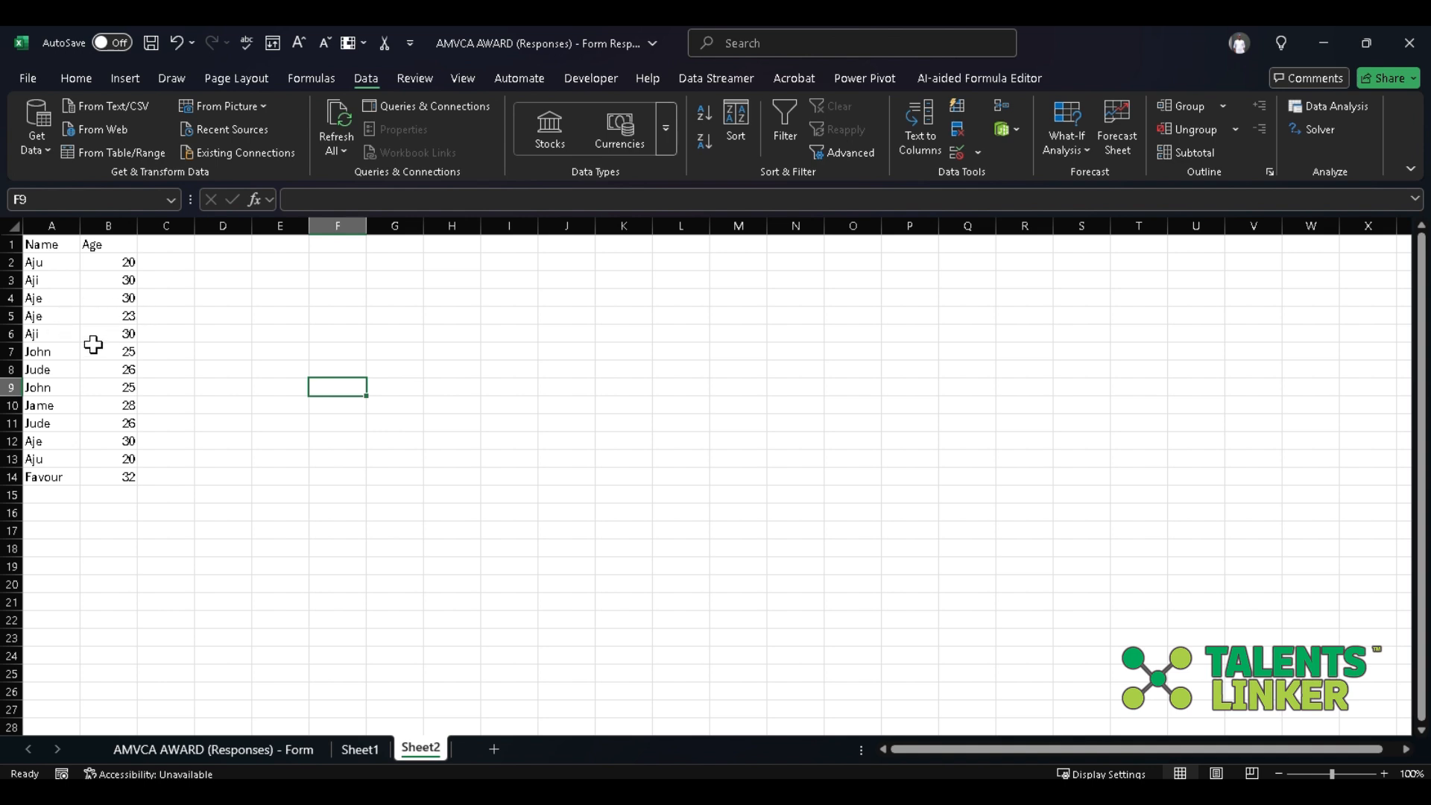
pyautogui.scroll(1, 94, 342)
pyautogui.click(12, 224)
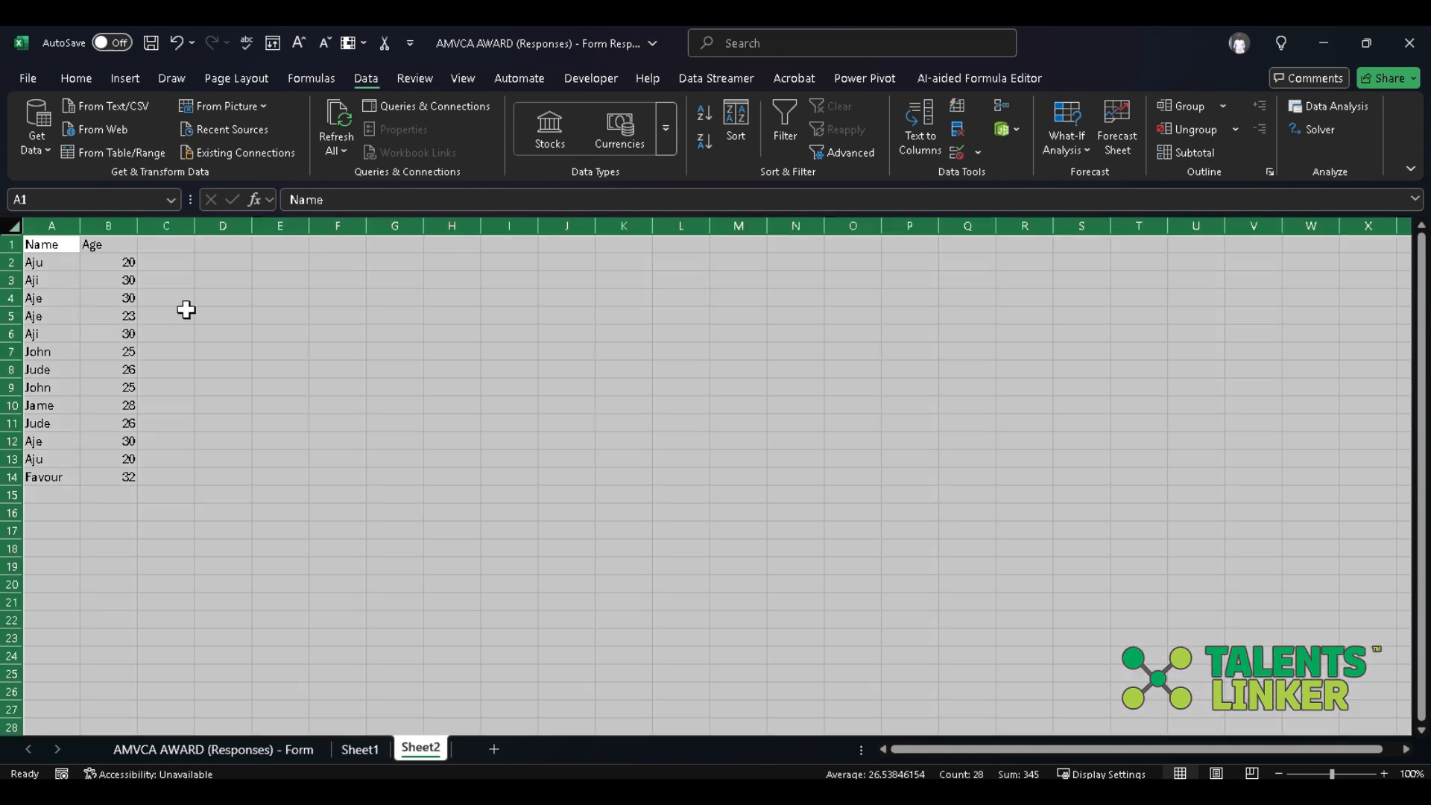
pyautogui.click(959, 128)
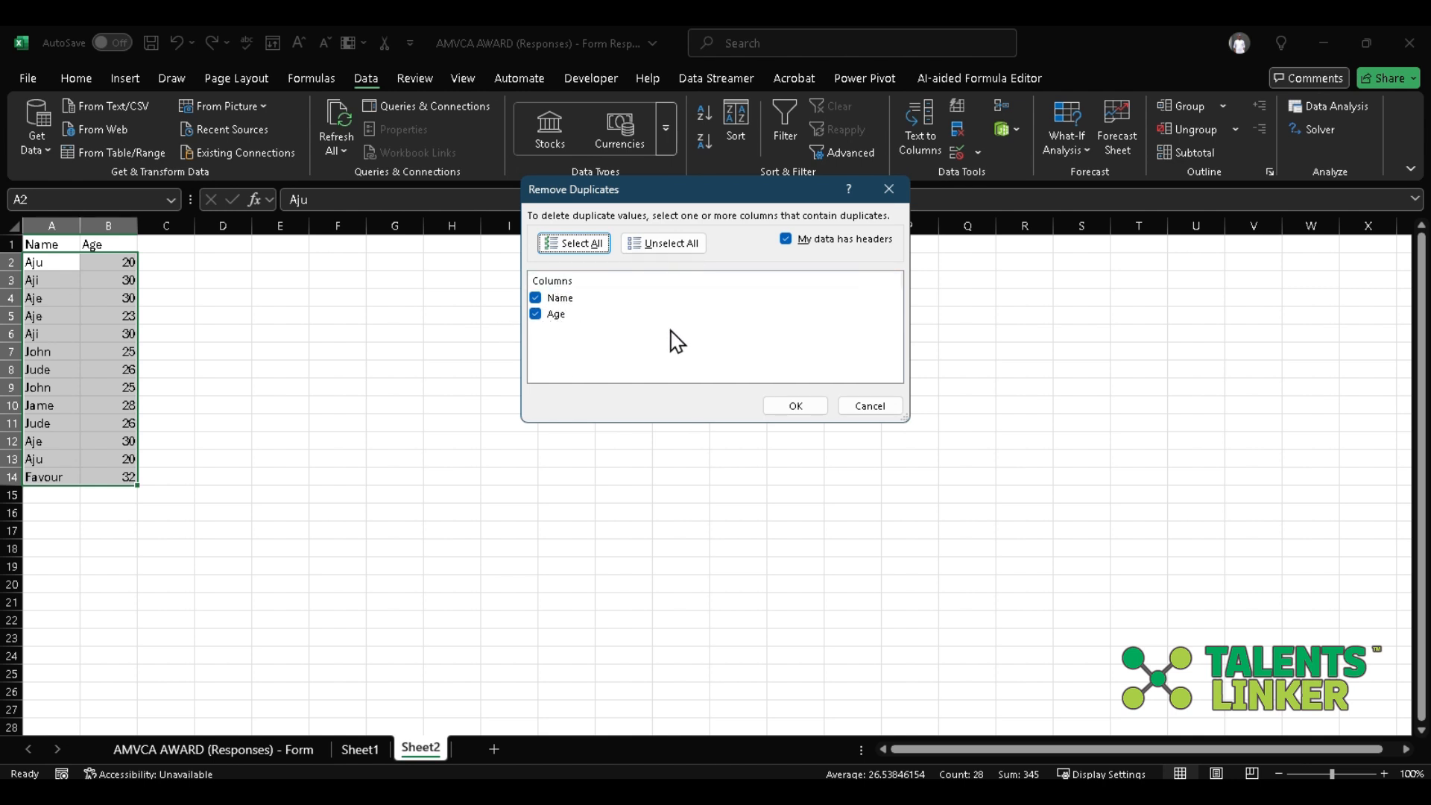
pyautogui.click(789, 406)
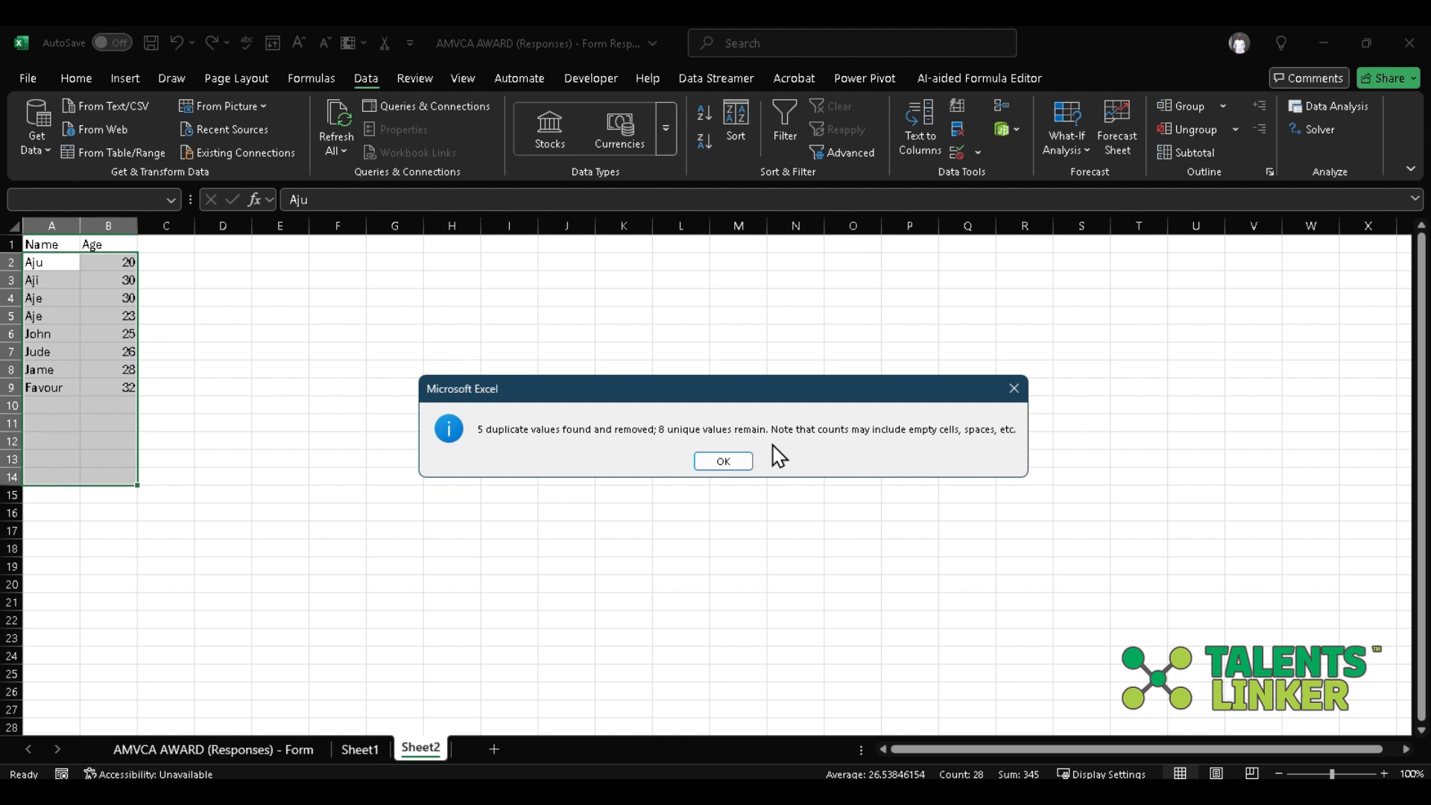
pyautogui.click(741, 462)
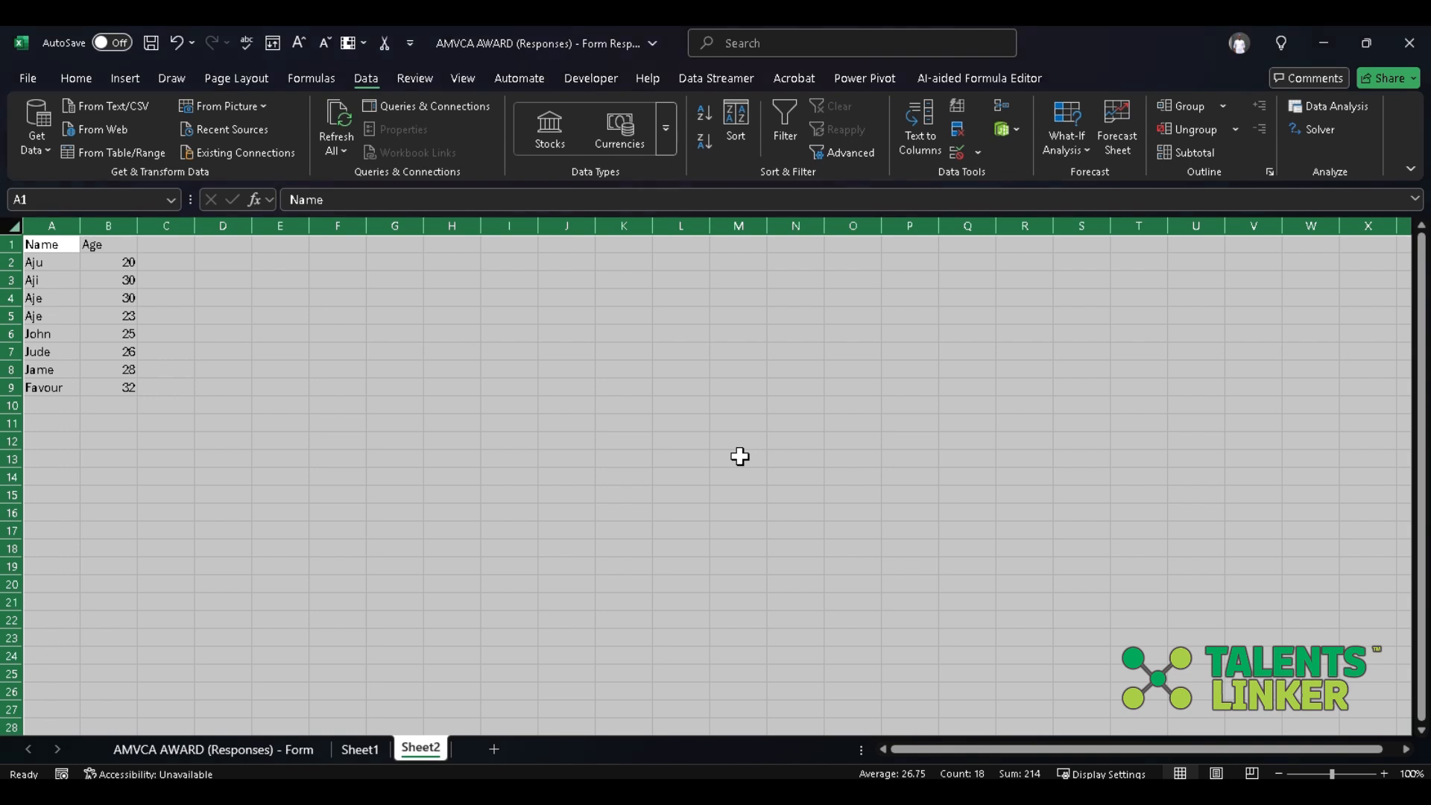
# Undo the duplicate removal and the earlier age edits in column B.
pyautogui.hotkey('ctrl', 'z')
pyautogui.hotkey('ctrl', 'z')
pyautogui.hotkey('ctrl', 'z')
pyautogui.hotkey('ctrl', 'z')
pyautogui.hotkey('ctrl', 'z')
pyautogui.hotkey('ctrl', 'z')
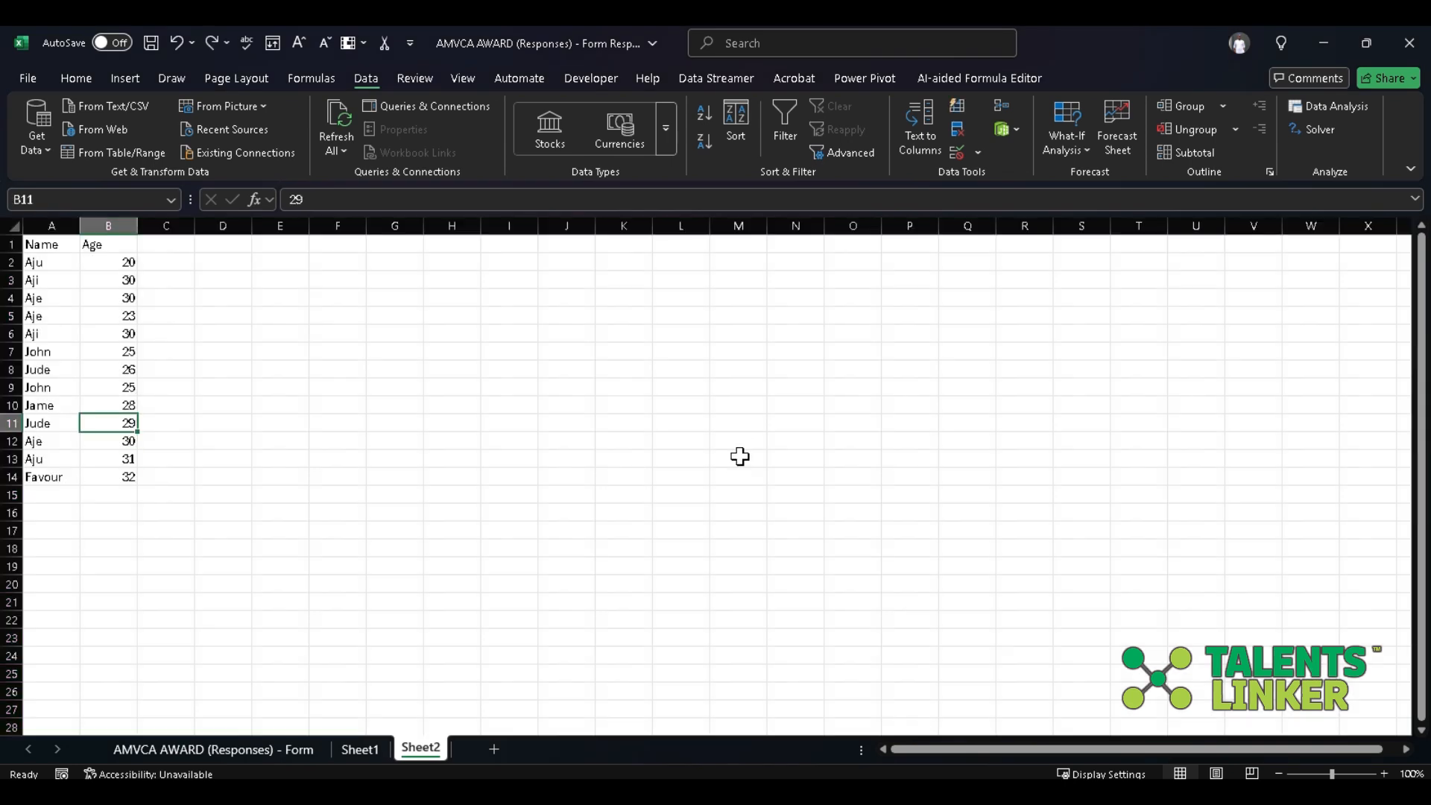
pyautogui.hotkey('ctrl', 'z')
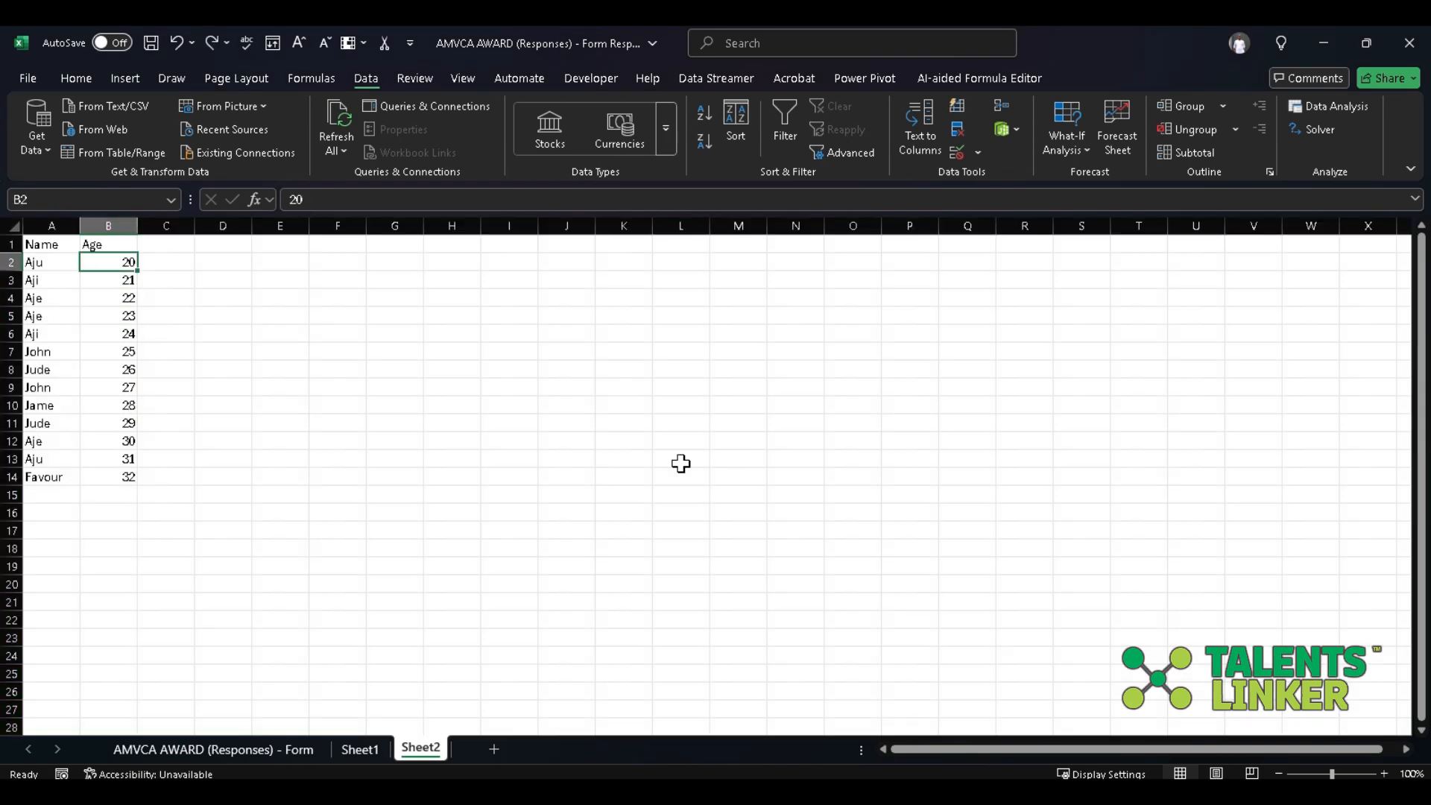
# Run Remove Duplicates twice on the restored list, with both Name and Age selected and the data marked as having headers.
pyautogui.click(959, 128)
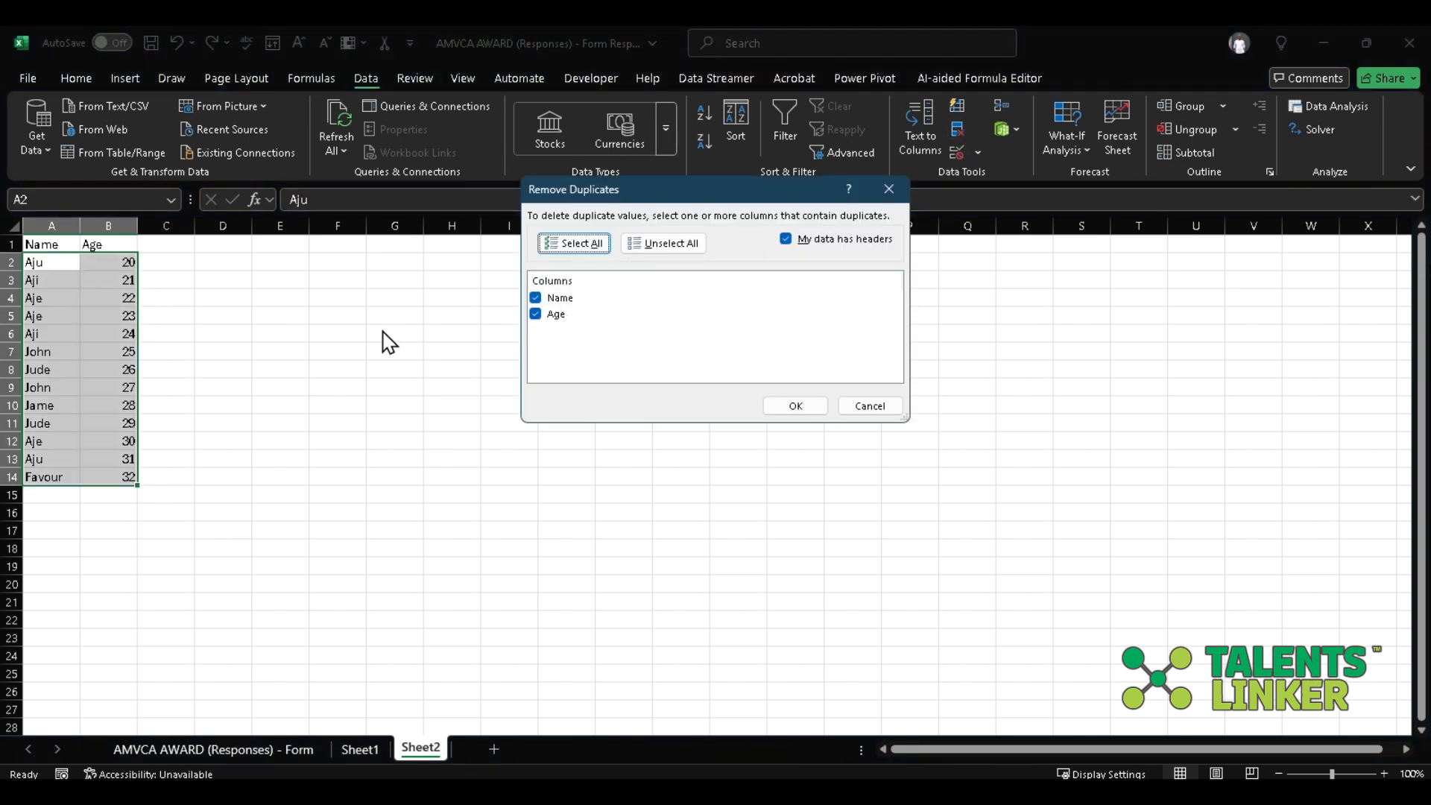
pyautogui.click(798, 403)
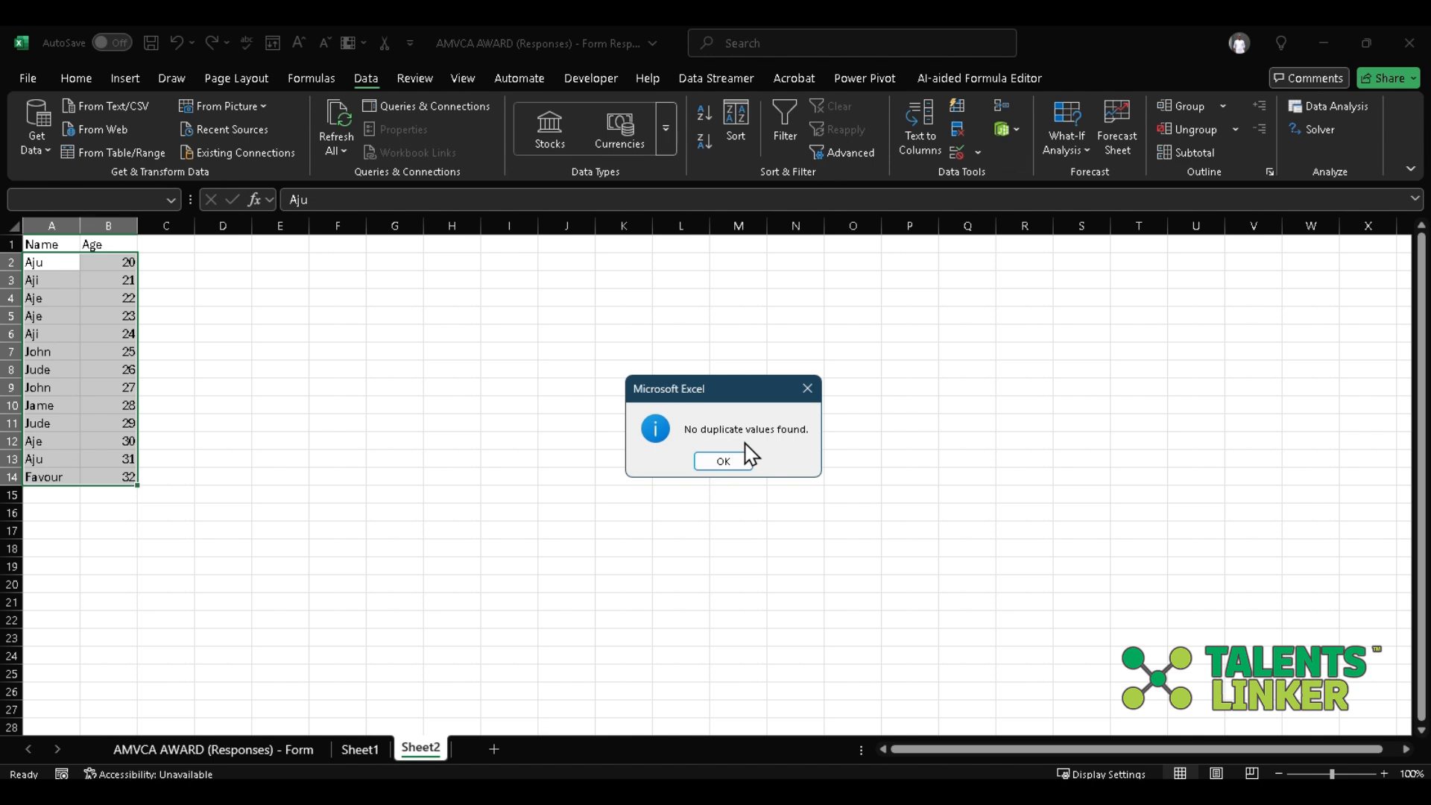
pyautogui.click(806, 389)
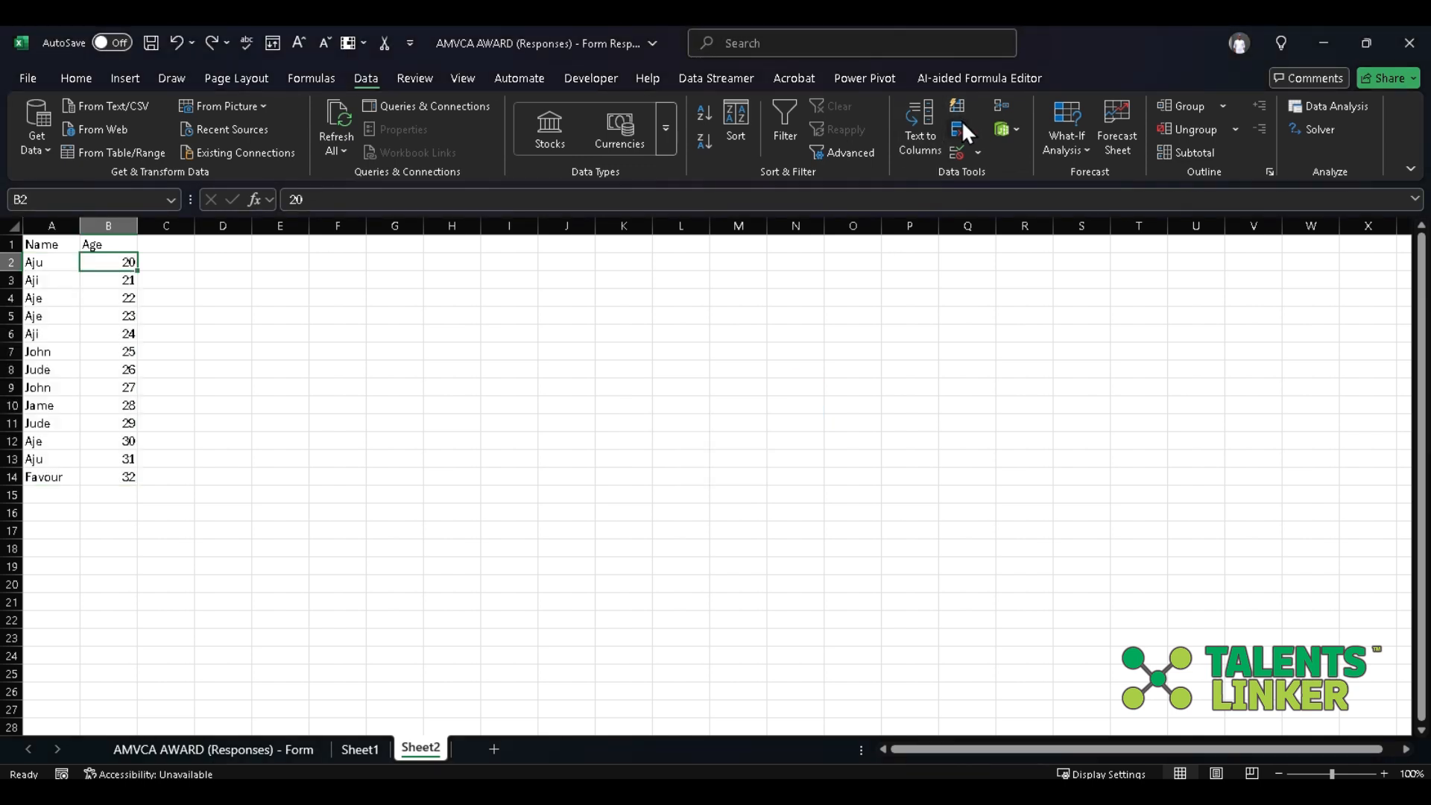
pyautogui.click(959, 126)
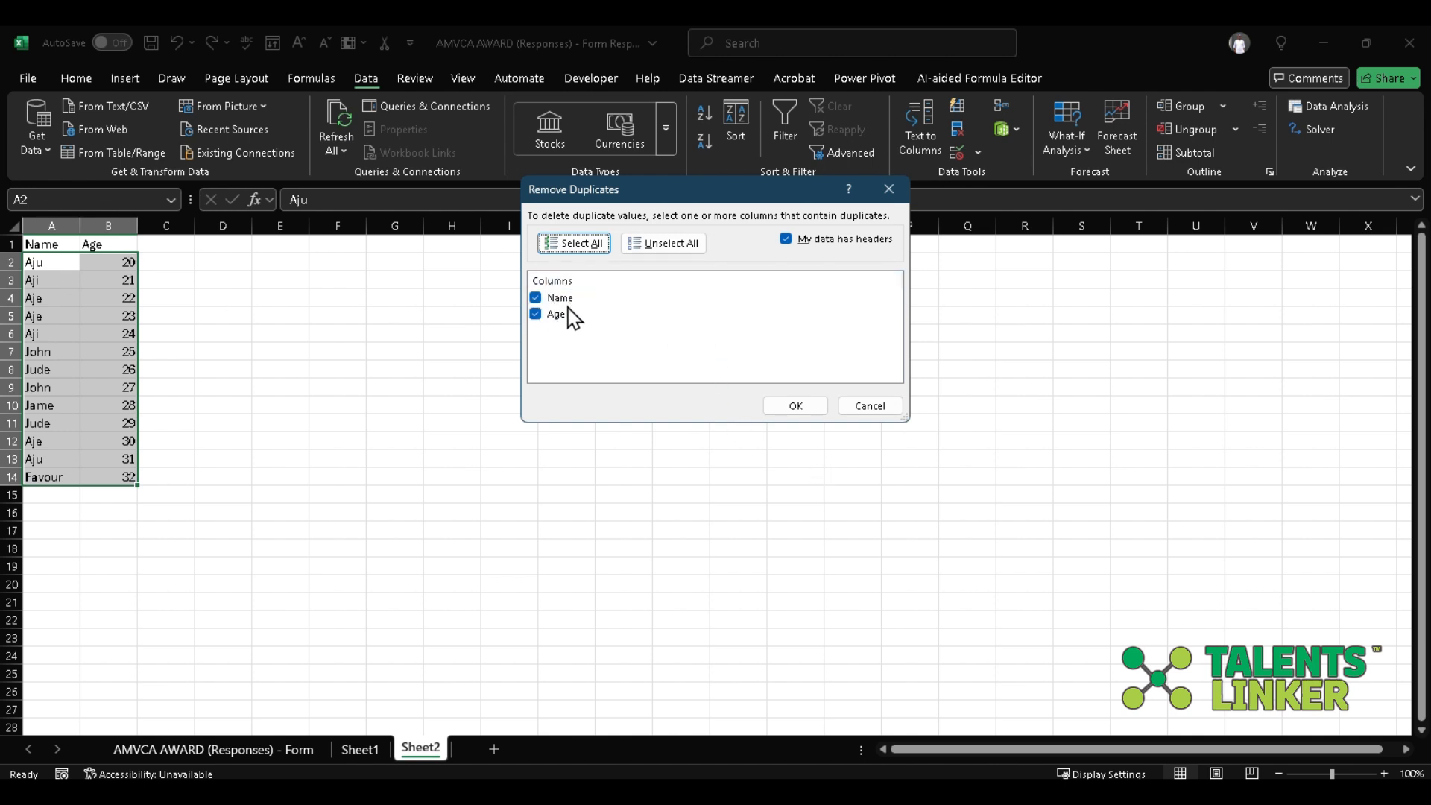
pyautogui.click(807, 400)
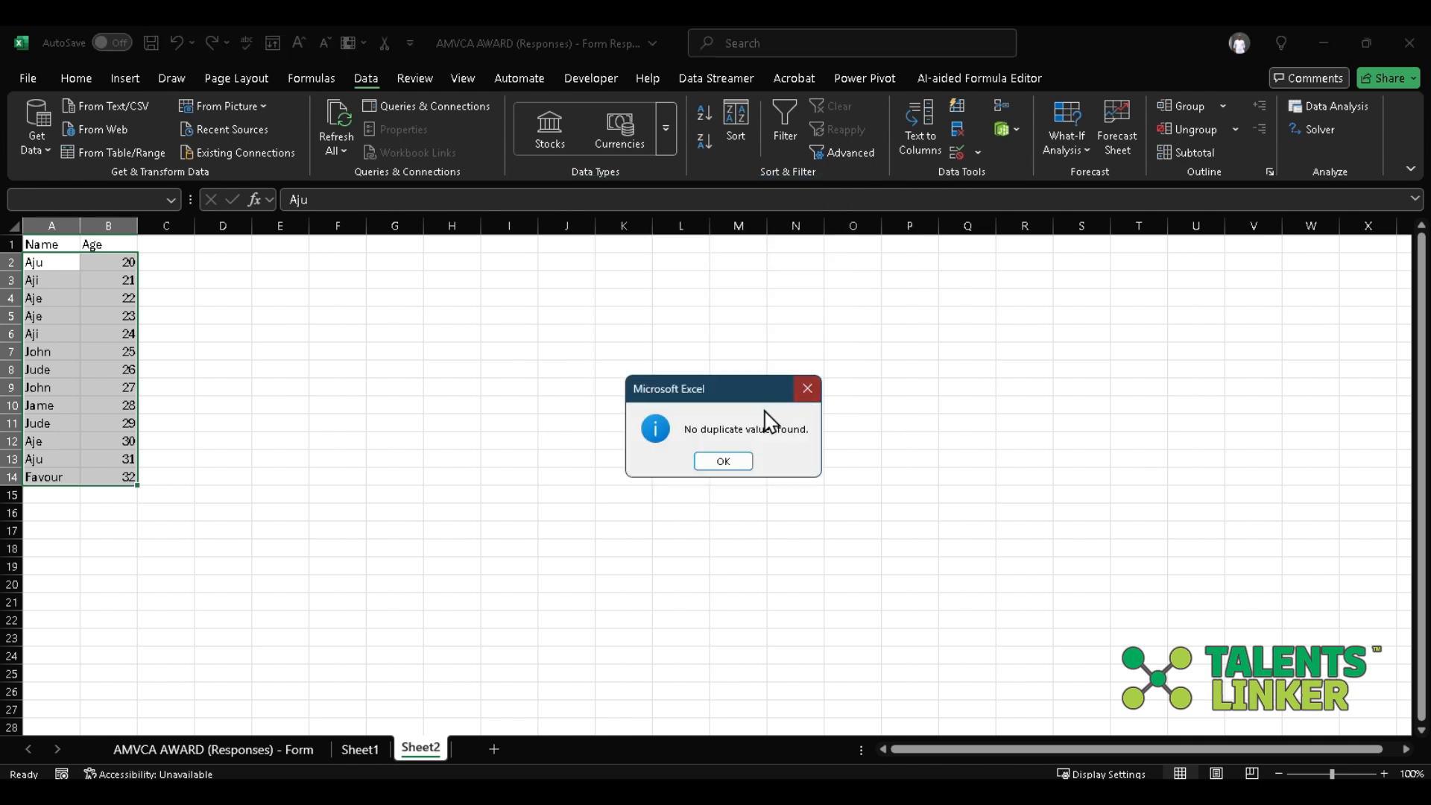
pyautogui.click(725, 463)
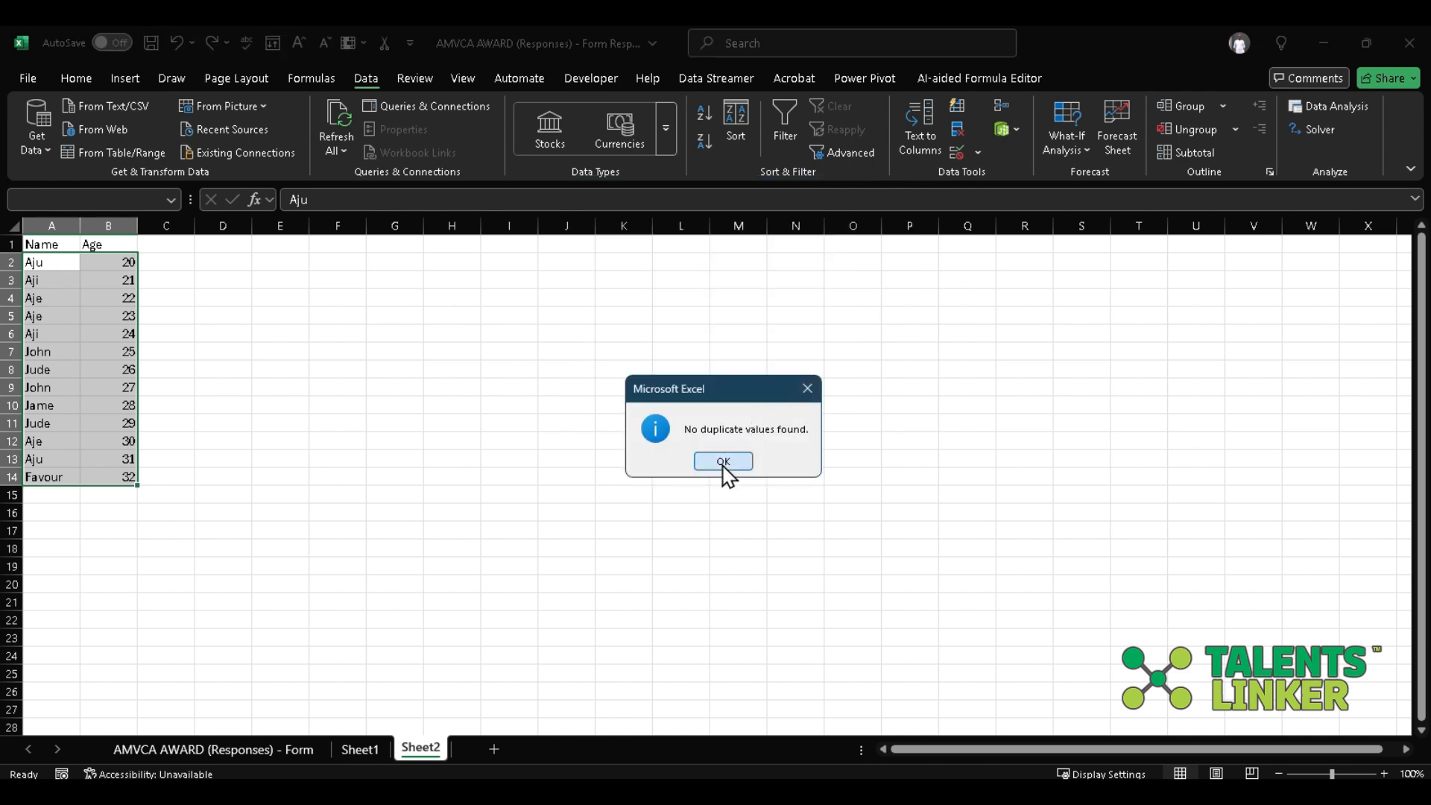
# Compare the name and age in row 2 with the repeated name and its age in row 13.
pyautogui.click(50, 259)
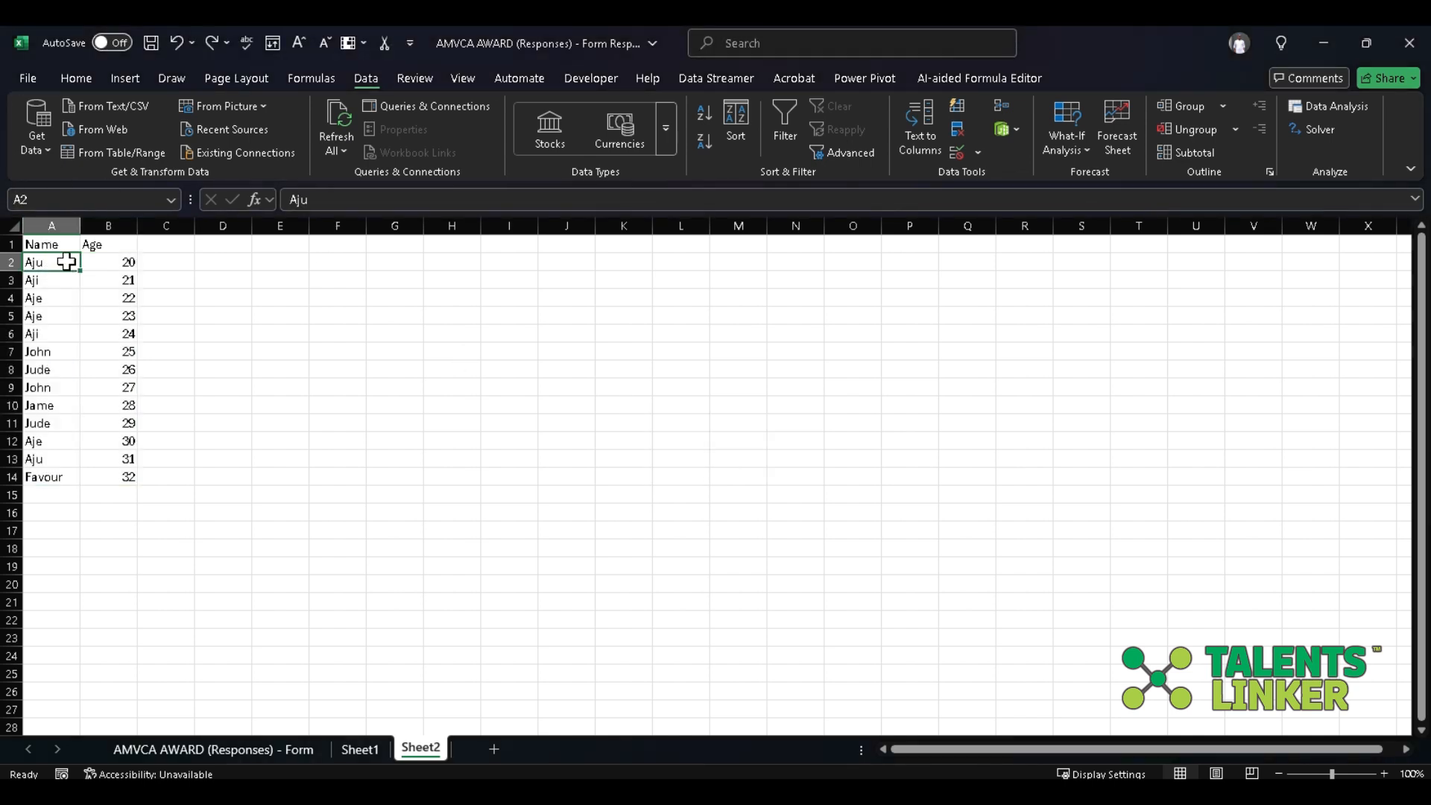
pyautogui.click(142, 263)
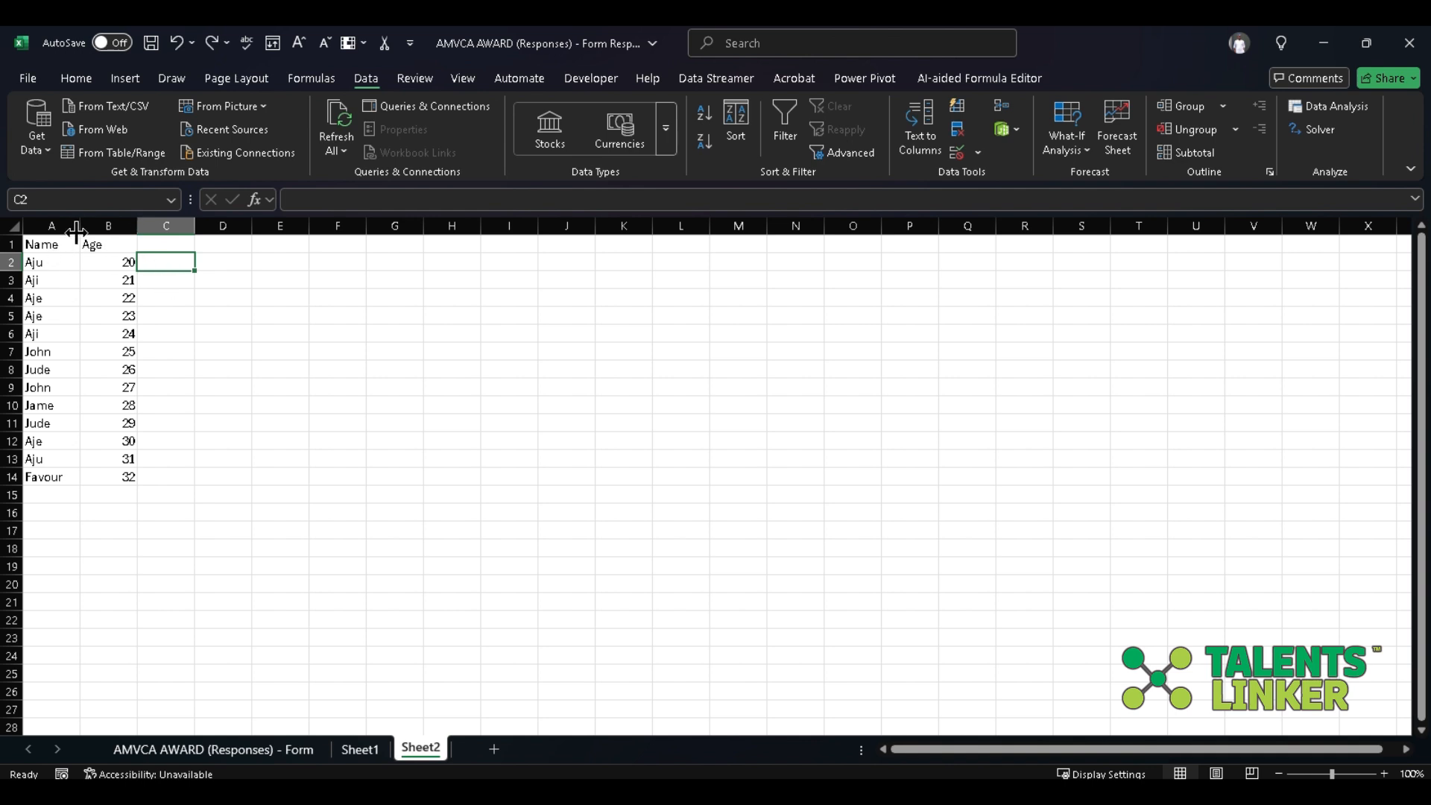
pyautogui.click(95, 261)
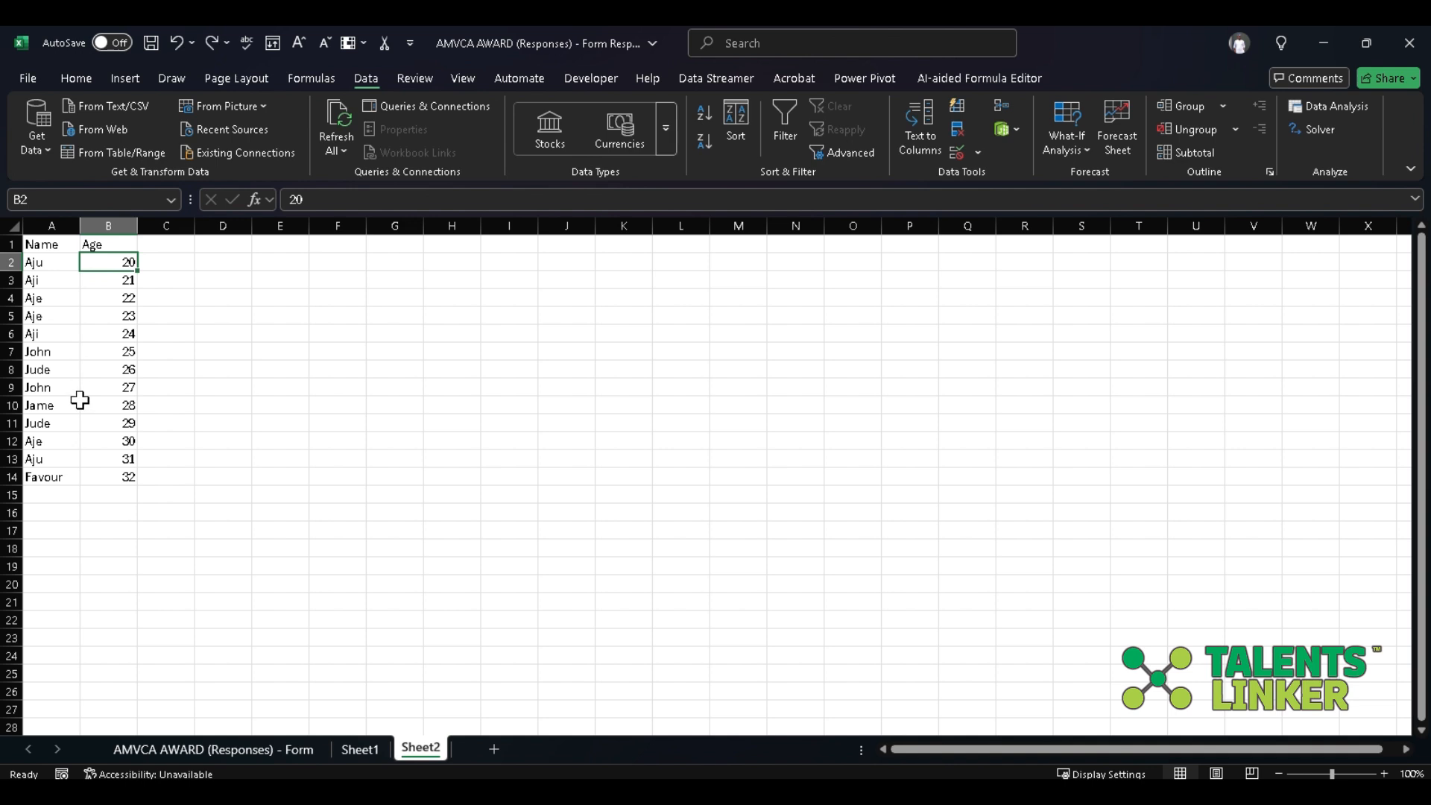
pyautogui.click(75, 458)
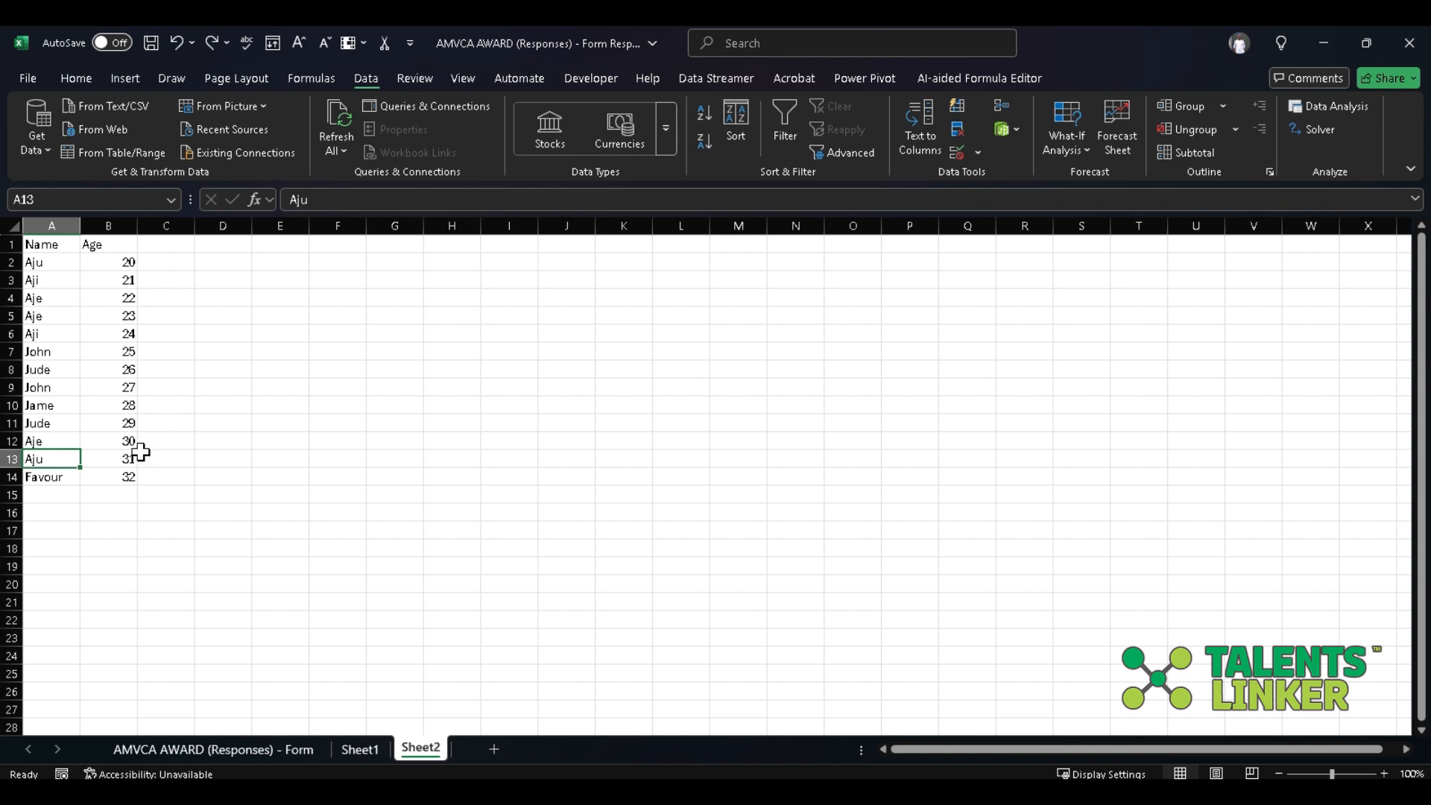
pyautogui.click(128, 454)
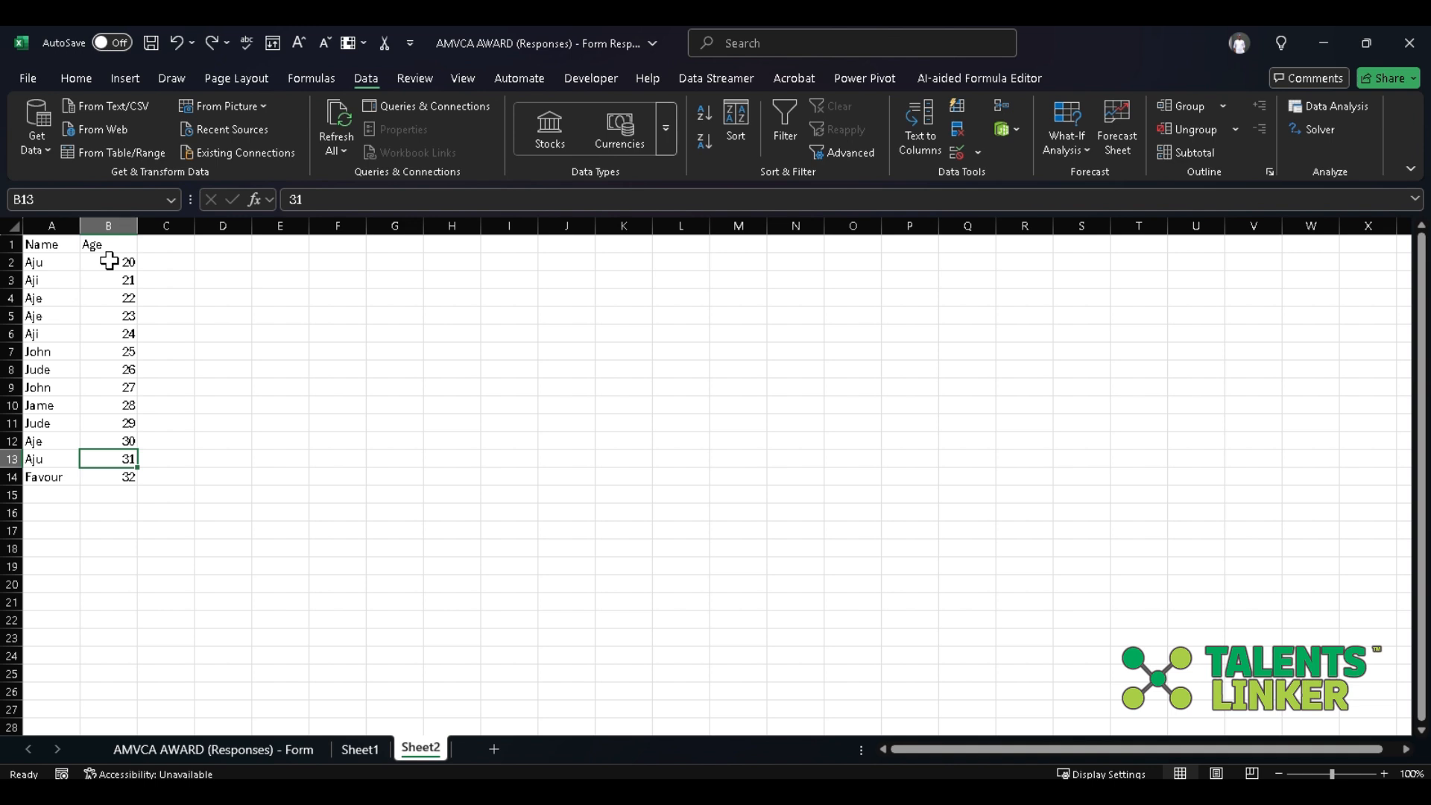
pyautogui.click(168, 329)
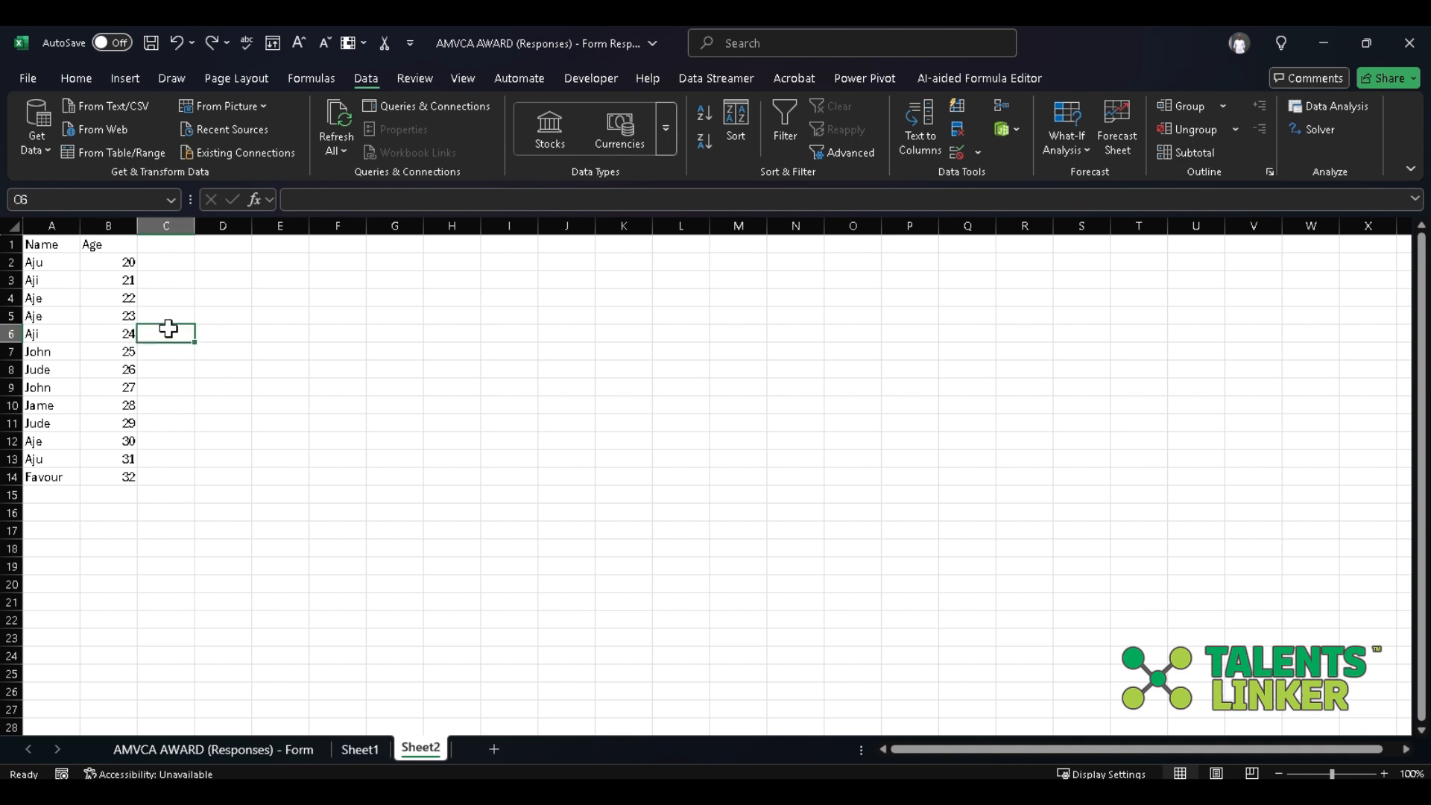